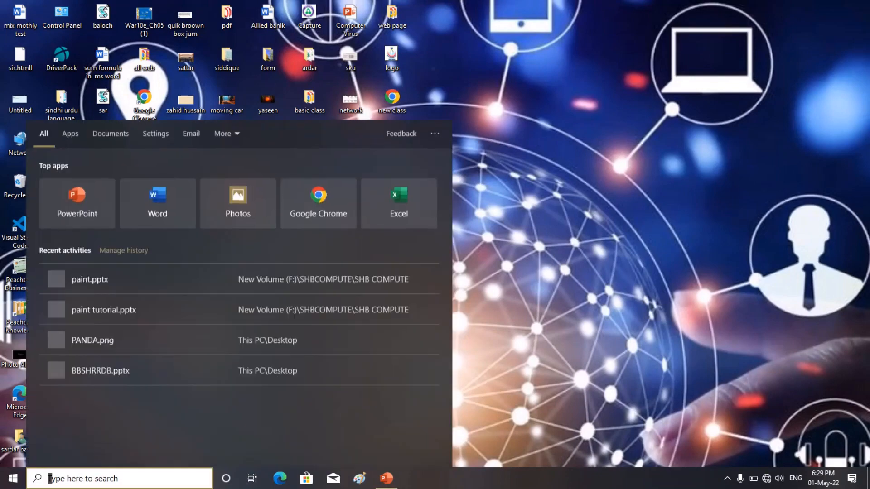
Open Paint and draw a circle about 355 × 355 px on the canvas for the head outline.
type("PA")
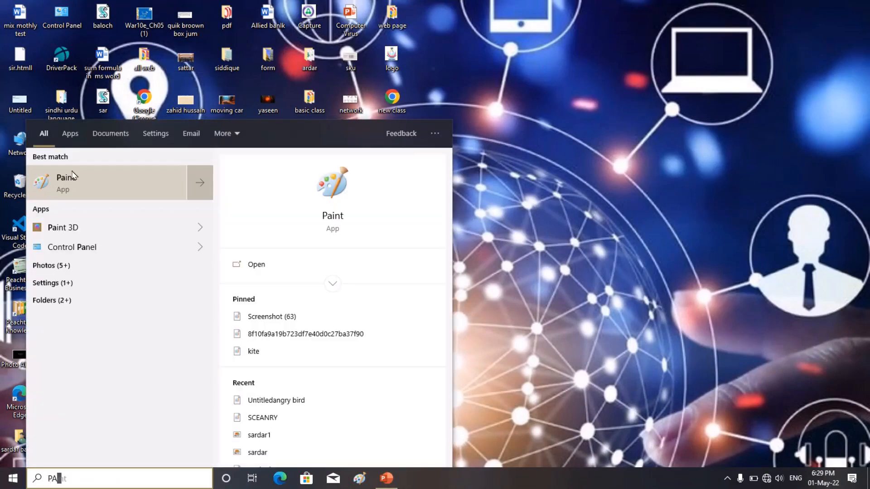
left_click(73, 177)
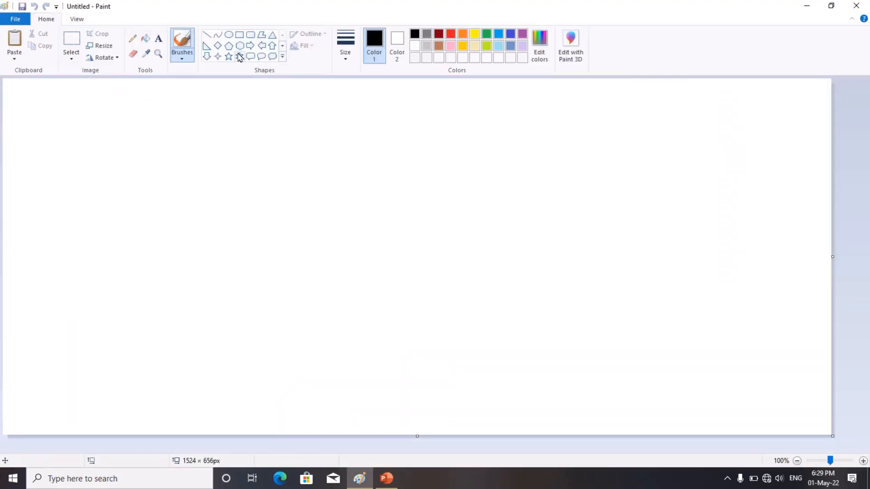
left_click(229, 36)
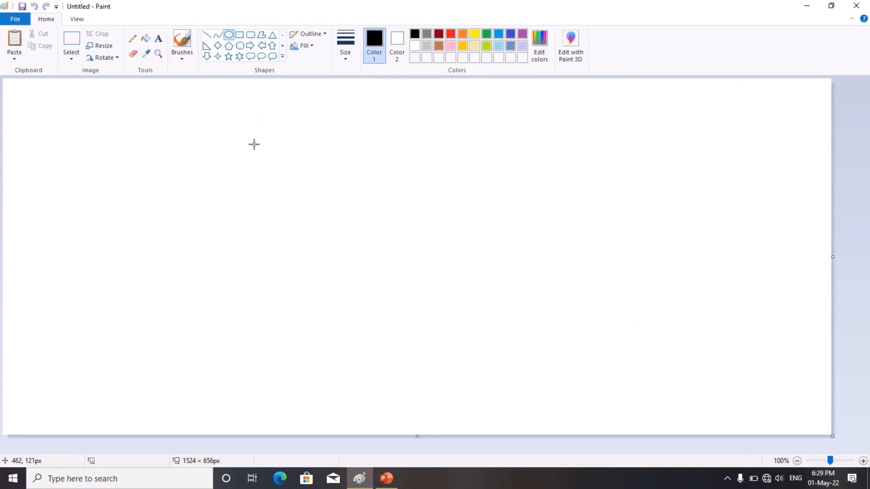
left_click_drag(251, 127, 461, 319)
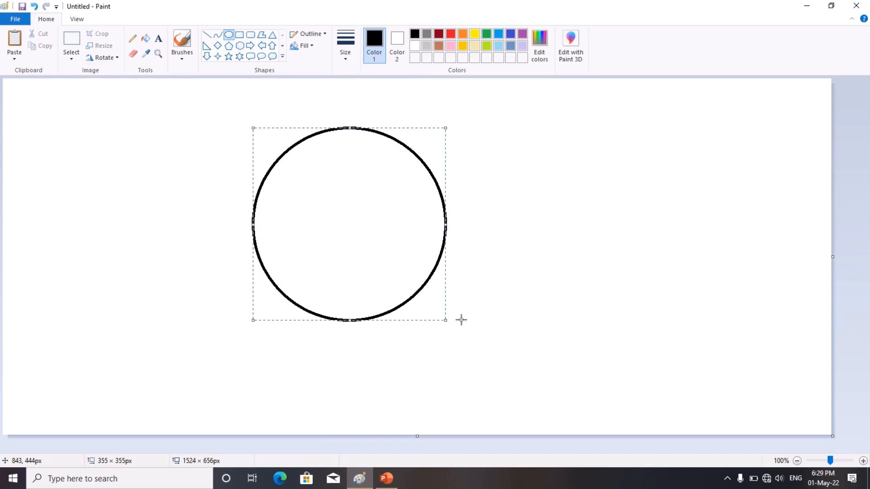
Draw a small circle about 63 × 63 px in the upper right part of the head for an eye.
left_click(233, 41)
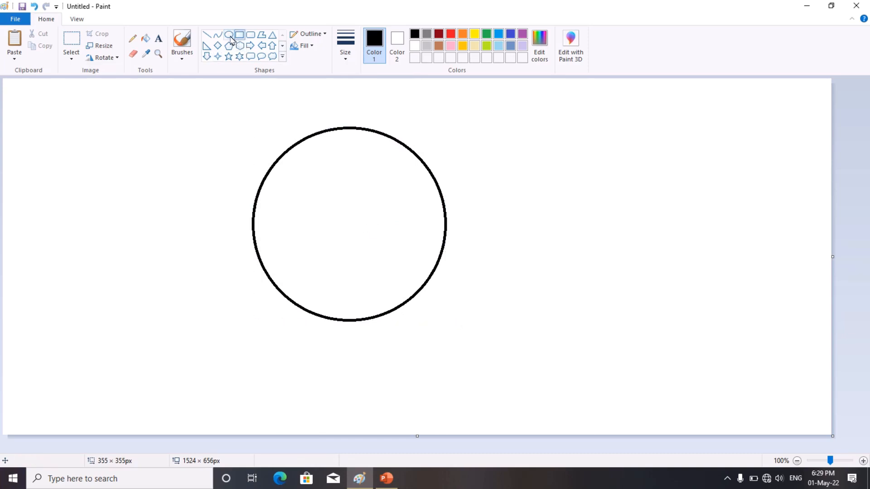
left_click_drag(365, 169, 398, 209)
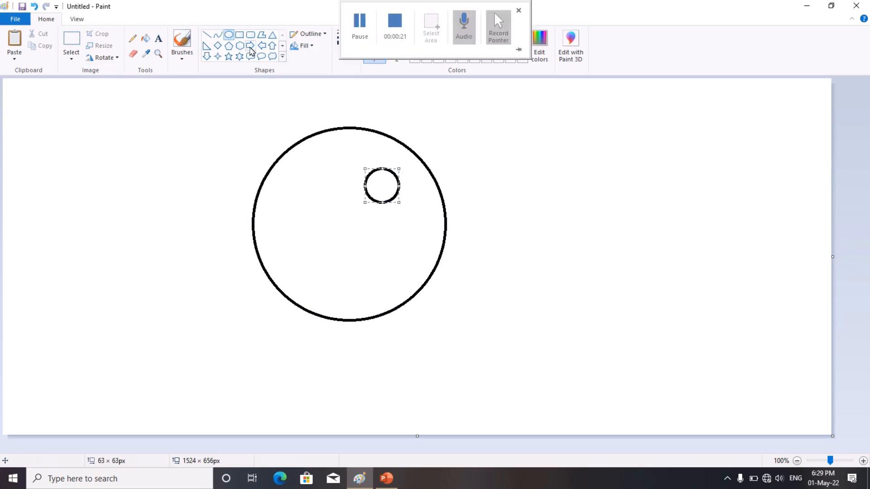
left_click(239, 36)
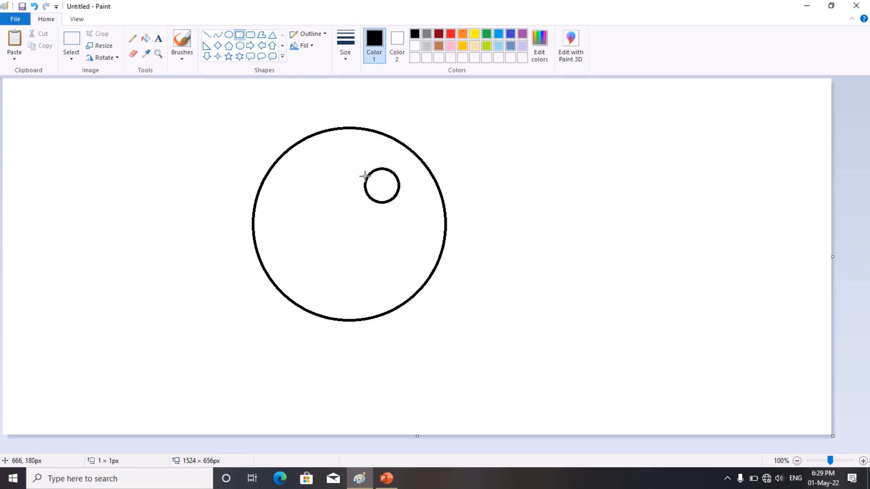
left_click_drag(365, 176, 388, 193)
key("ctrl+z")
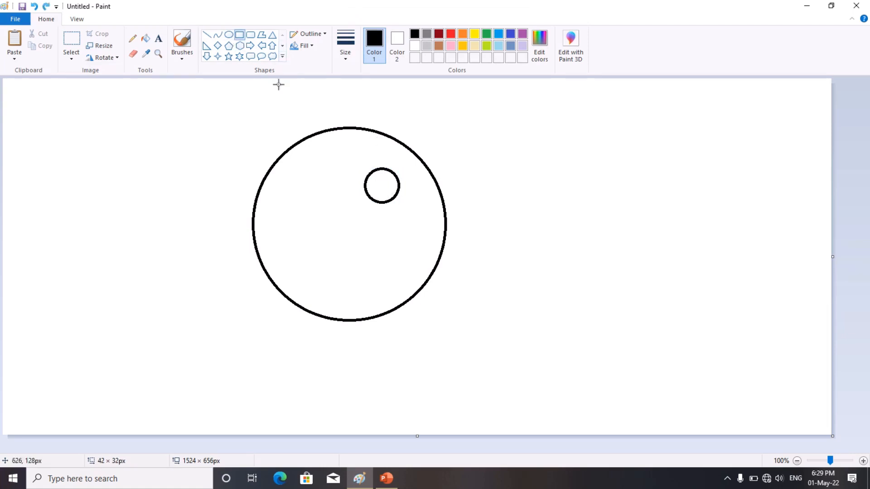
Draw an inner circle about 46 × 47 px inside the eye, toward its left edge.
left_click(229, 35)
left_click_drag(372, 169, 379, 186)
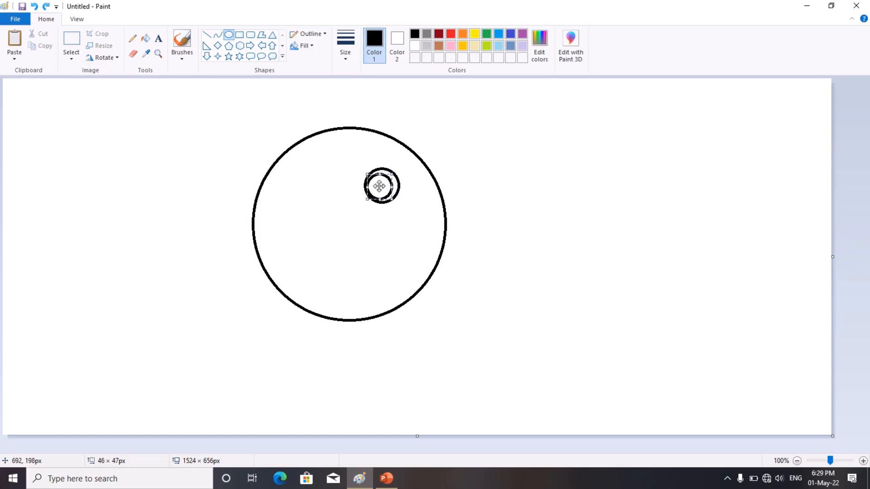
left_click(420, 180)
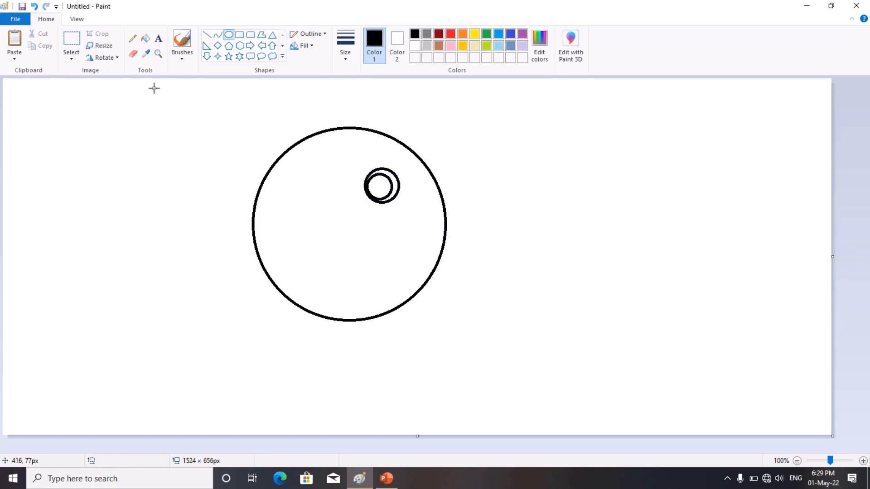
Copy the finished eye with a rectangular selection around it and paste a duplicate.
left_click(71, 57)
left_click(90, 86)
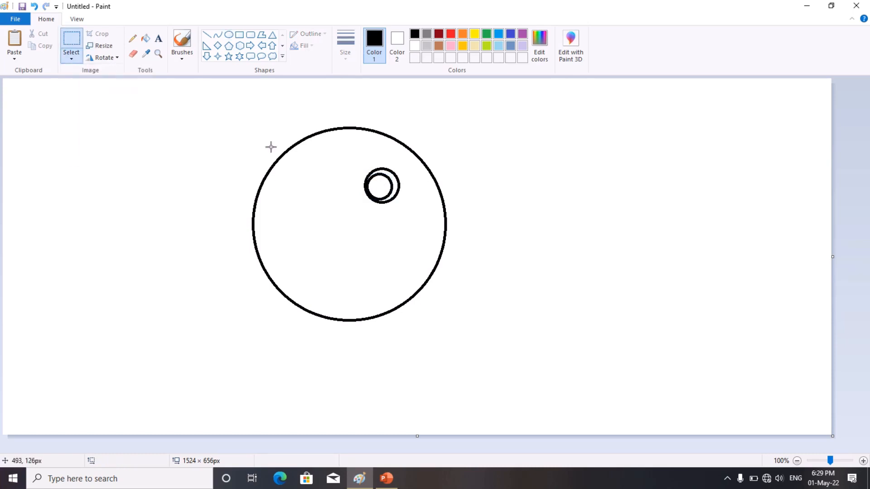
left_click_drag(361, 165, 402, 207)
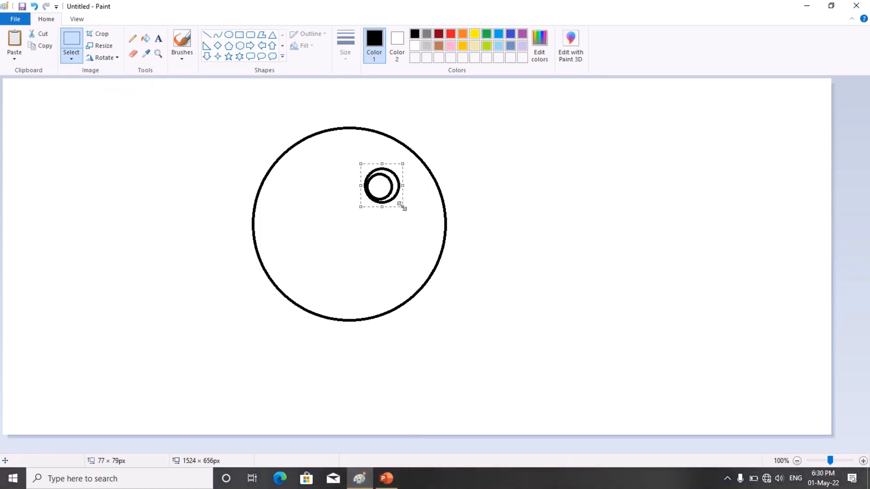
left_click(40, 49)
left_click(14, 40)
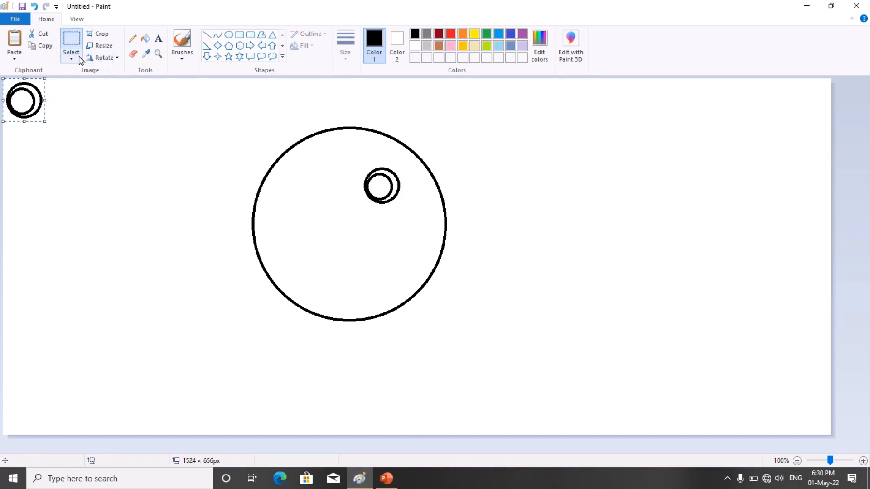
Flip the pasted eye horizontally and place it directly left of the original eye.
left_click(102, 57)
left_click(116, 119)
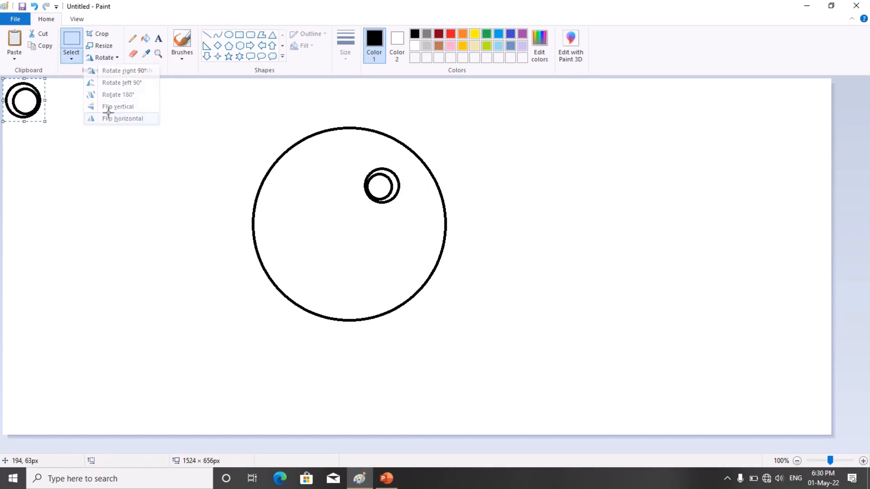
left_click(62, 105)
left_click_drag(26, 102, 348, 187)
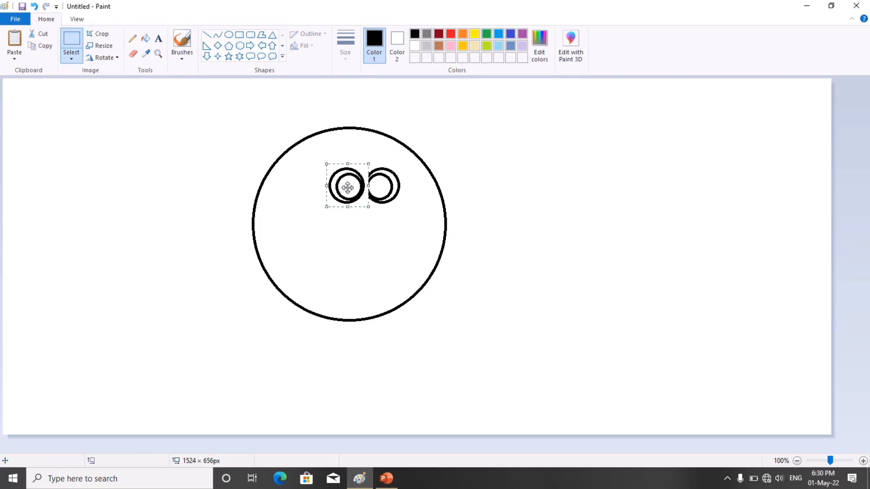
Make the selection transparent and align the copied eye so it touches the original, using Magnifier for precision and closing it when done.
key("super+plus")
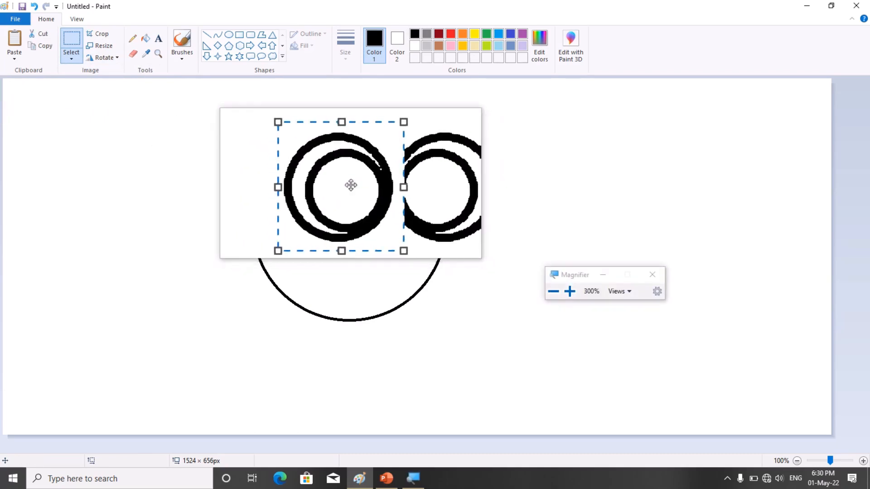
left_click_drag(351, 186, 352, 185)
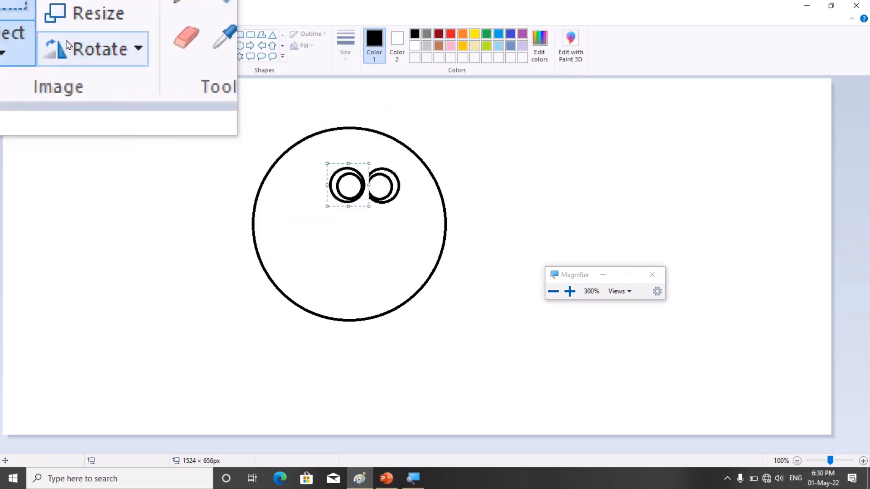
left_click(72, 64)
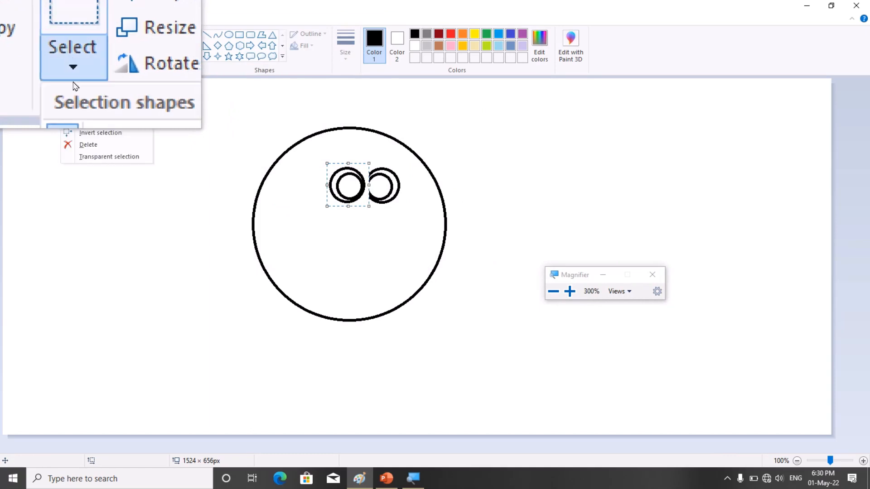
left_click(91, 160)
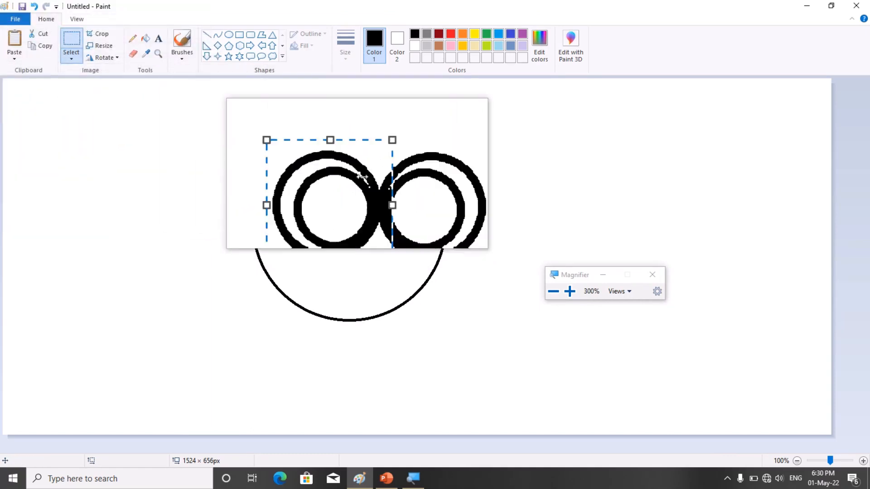
left_click_drag(355, 185, 355, 187)
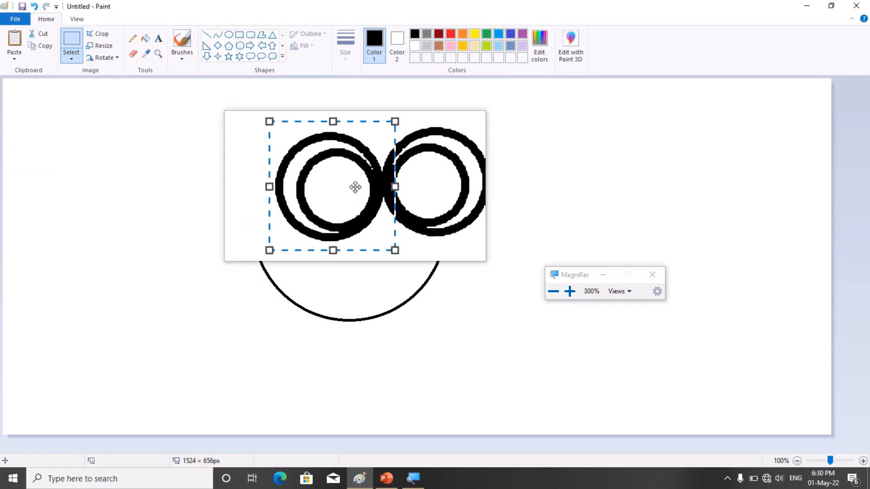
left_click(653, 280)
left_click(487, 208)
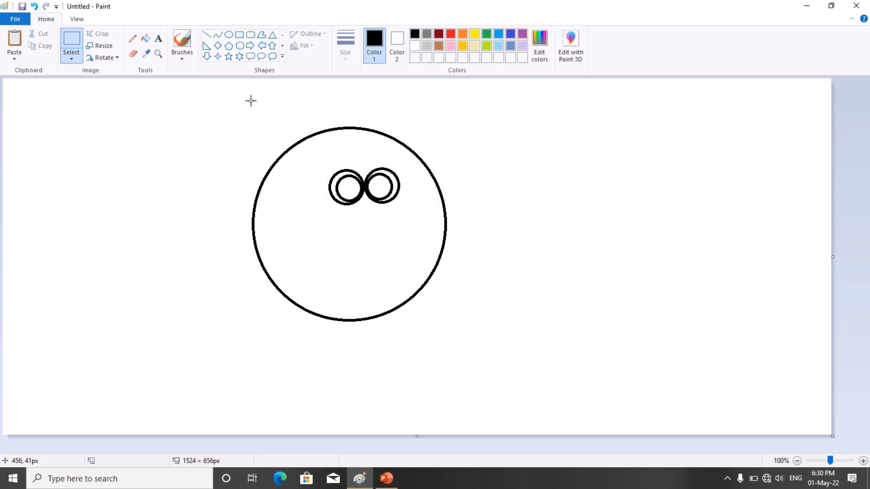
Select both eyes together and move them slightly left to centre them in the head.
left_click(71, 57)
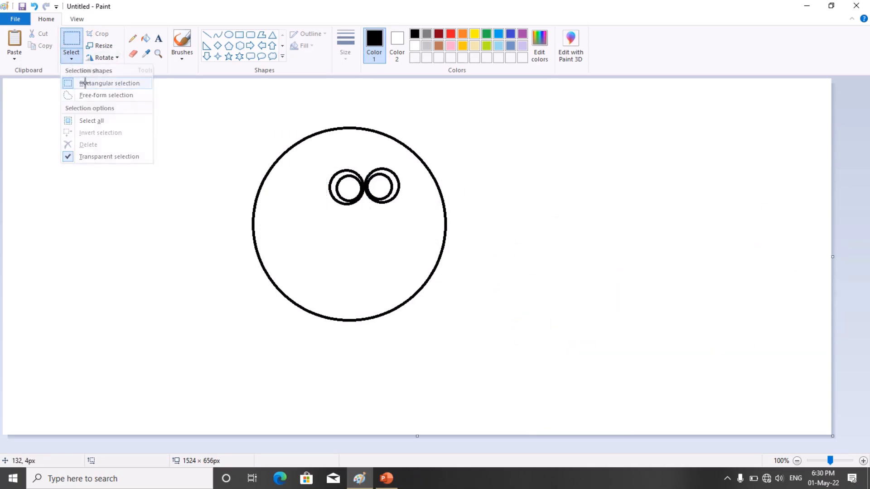
left_click(77, 84)
left_click_drag(322, 167, 368, 192)
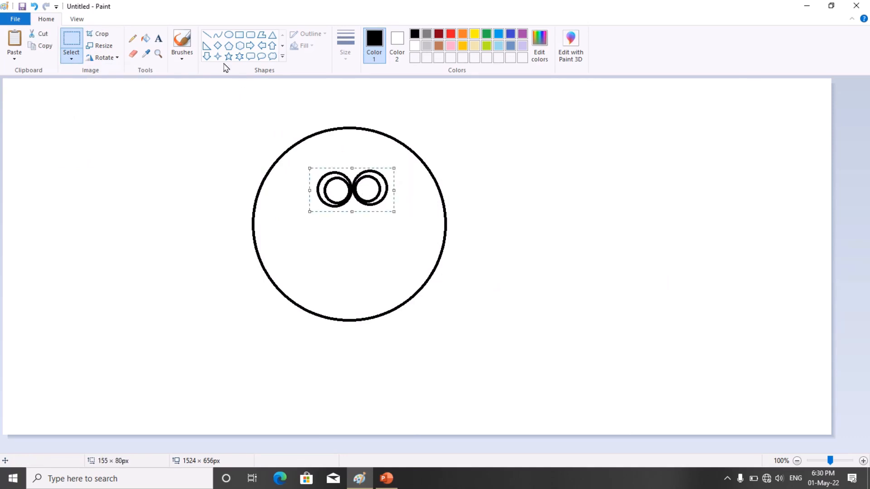
left_click(274, 46)
left_click(273, 38)
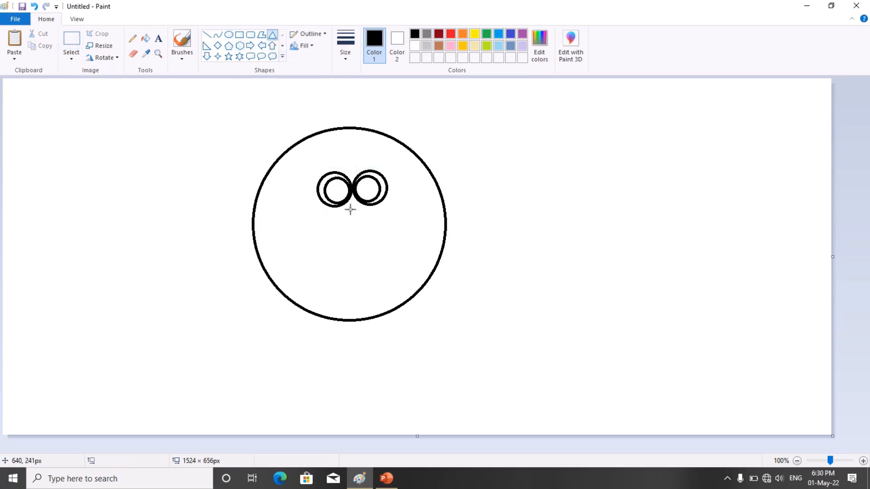
mouse_move(349, 210)
left_mouse_down()
mouse_move(374, 227)
mouse_move(359, 219)
left_mouse_up()
key("ctrl+z")
Draw a triangle about 36 × 34 px for the nose and nudge it into place, centred a little below the eyes.
left_click(272, 37)
left_click_drag(345, 210, 364, 228)
key("Left")
key("Left")
key("Left")
key("Left")
key("Left")
key("Left")
key("Left")
key("Left")
key("Left")
key("Left")
key("Left")
key("Left")
key("Left")
key("Left")
key("Up")
key("Up")
key("Up")
key("Up")
key("Up")
key("Up")
key("Up")
key("Up")
key("Up")
key("Up")
key("Up")
key("Up")
key("Up")
key("Up")
key("Up")
key("Up")
key("Up")
key("Up")
key("Up")
key("Up")
key("Right")
key("Right")
key("Right")
key("Right")
key("Right")
key("Right")
key("Right")
key("Up")
key("Up")
key("Up")
key("Up")
key("Up")
key("Up")
key("Up")
key("Up")
key("Right")
key("Right")
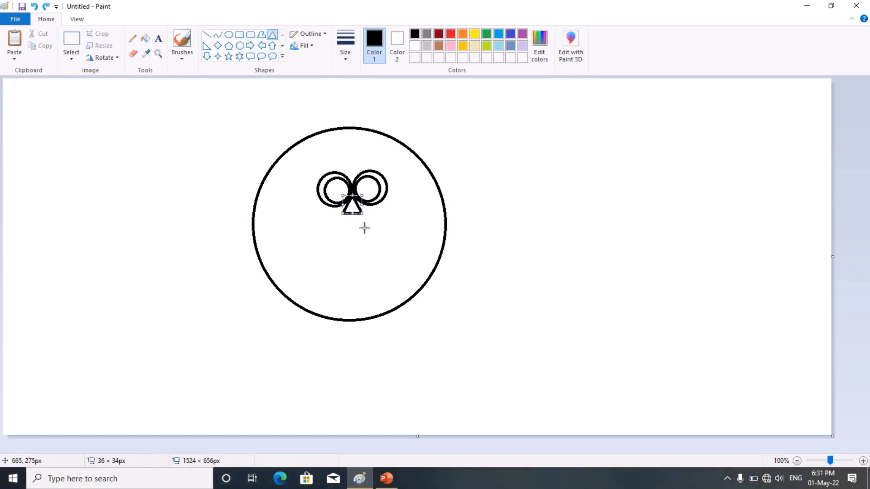
key("Down")
key("Down")
key("Down")
key("Down")
key("Down")
key("Down")
key("Down")
key("Down")
key("Down")
key("Down")
key("Down")
key("Down")
key("Down")
key("Down")
key("Down")
key("Down")
key("Down")
key("Down")
key("Down")
key("Down")
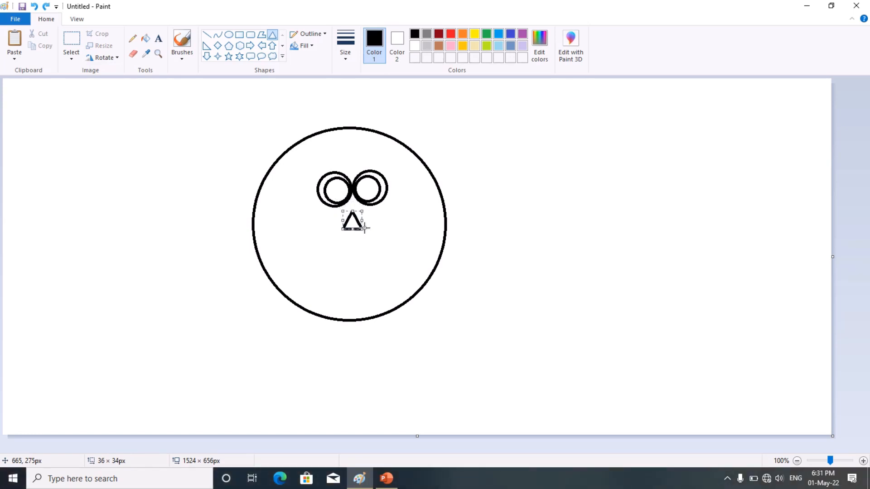
key("Down")
key("Down")
key("Down")
key("Down")
key("Down")
key("Down")
key("Down")
key("Down")
key("Down")
key("Down")
key("Down")
key("Down")
key("Down")
key("Down")
key("Down")
key("Down")
key("Down")
key("Down")
key("Down")
key("Down")
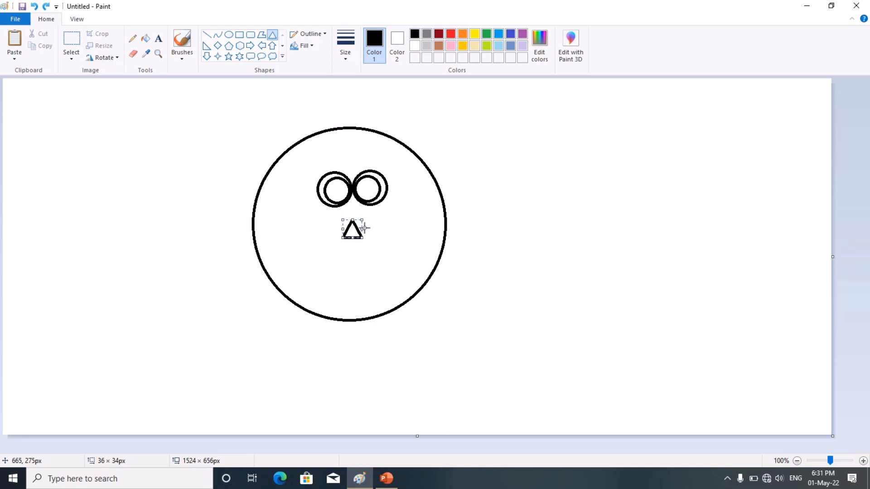
Rotate the nose triangle until it points downward.
left_click(104, 58)
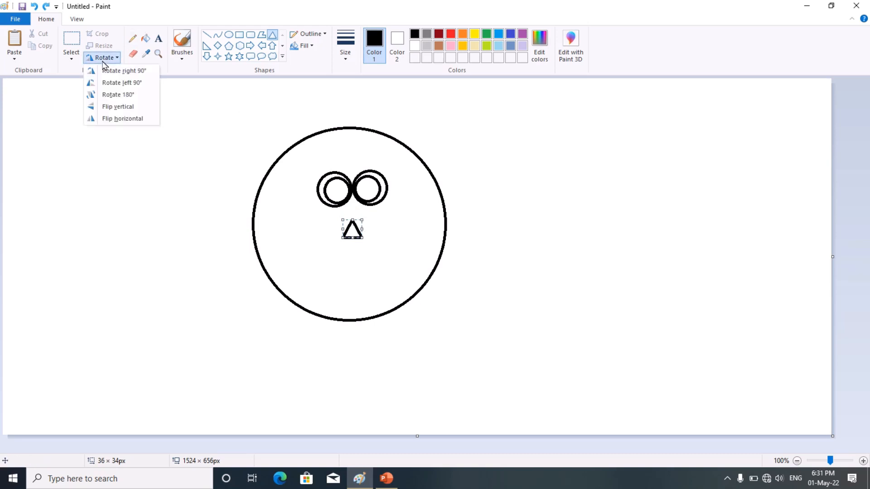
left_click(116, 119)
left_click(109, 57)
left_click(122, 70)
left_click(104, 58)
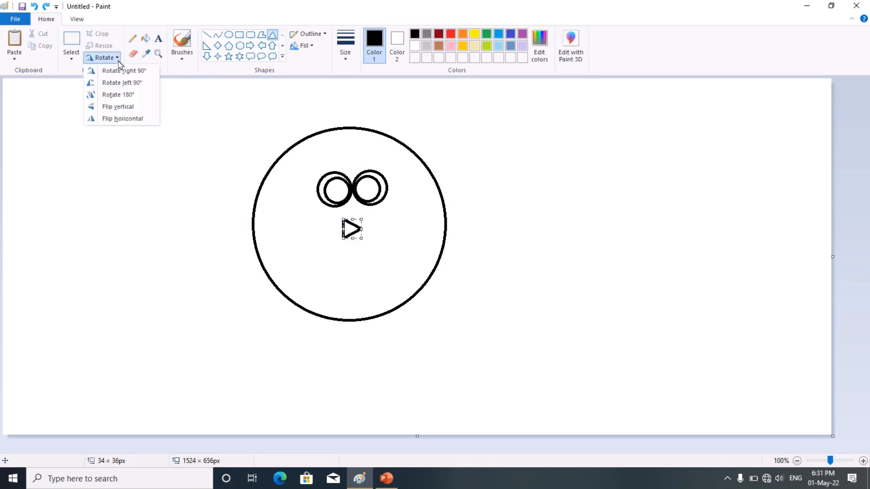
left_click(121, 107)
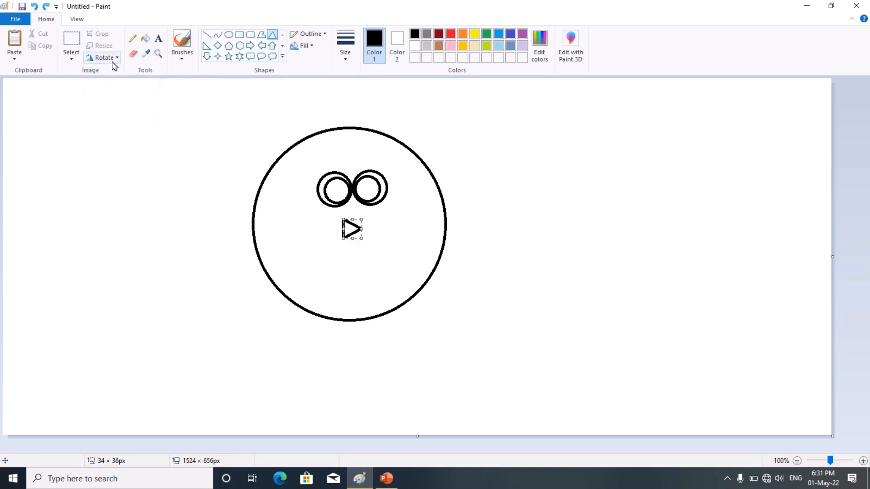
left_click(105, 57)
left_click(119, 94)
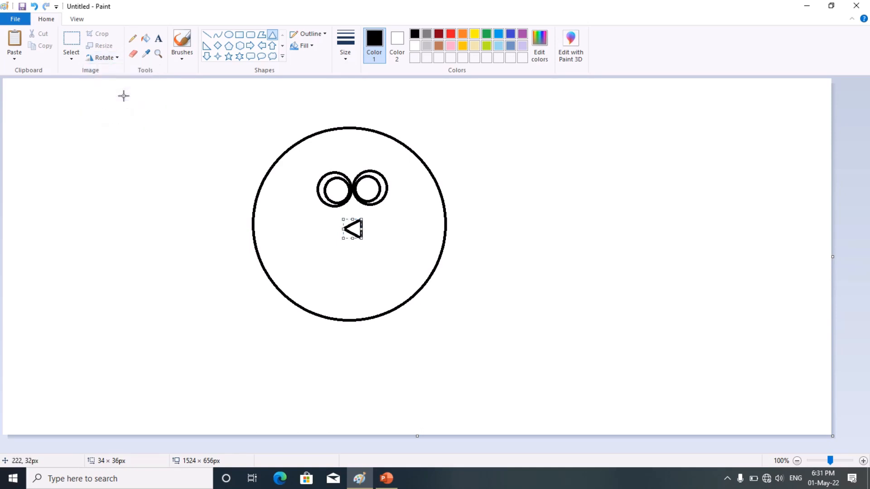
left_click(108, 58)
left_click(114, 81)
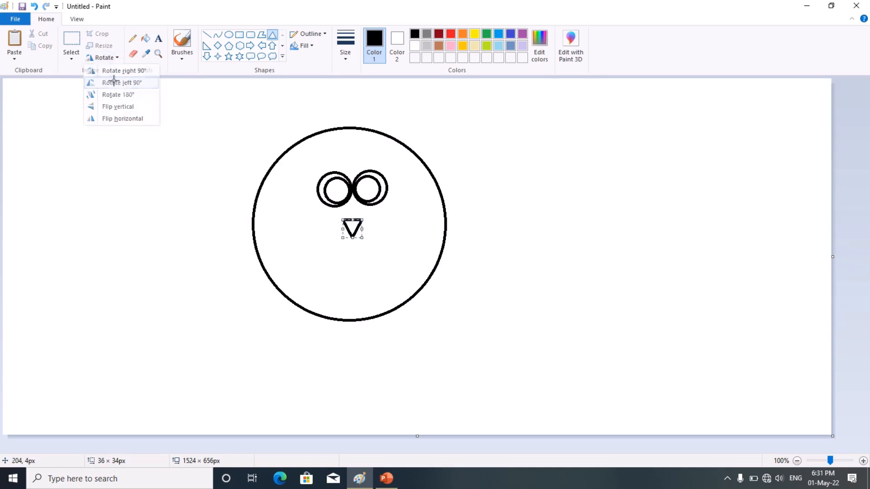
Nudge the downward-pointing nose slightly up toward the eyes.
key("Up")
key("Up")
key("Up")
key("Up")
key("Up")
key("Up")
key("Up")
key("Up")
key("Up")
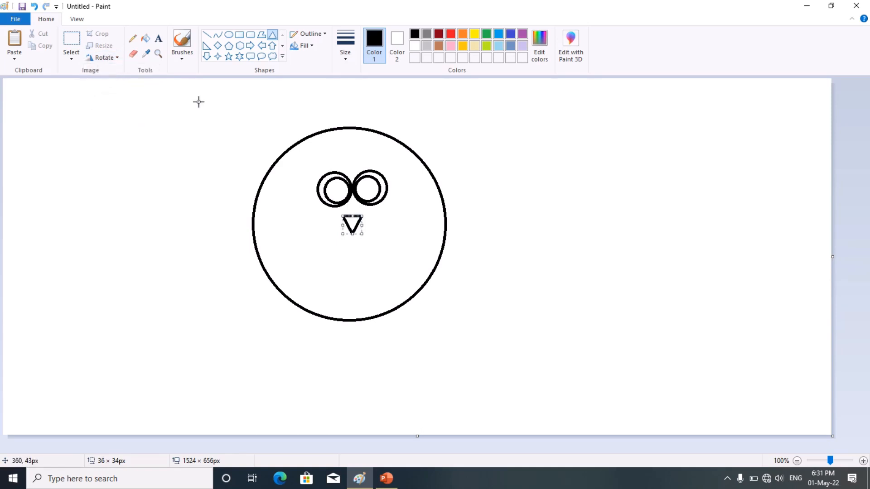
Draw two short curved mouth lines bending out to the left and right from the nose's lower tip.
left_click(218, 35)
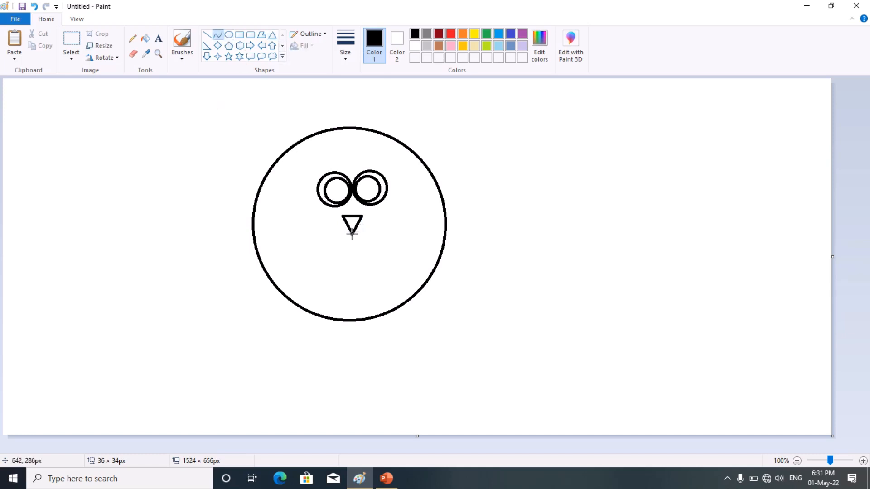
left_click_drag(352, 233, 342, 237)
left_click_drag(351, 233, 371, 237)
Draw an ear beyond the head's upper-right edge from an outer circle about 98 × 98 px and an inner circle about 55 × 55 px.
left_click(228, 35)
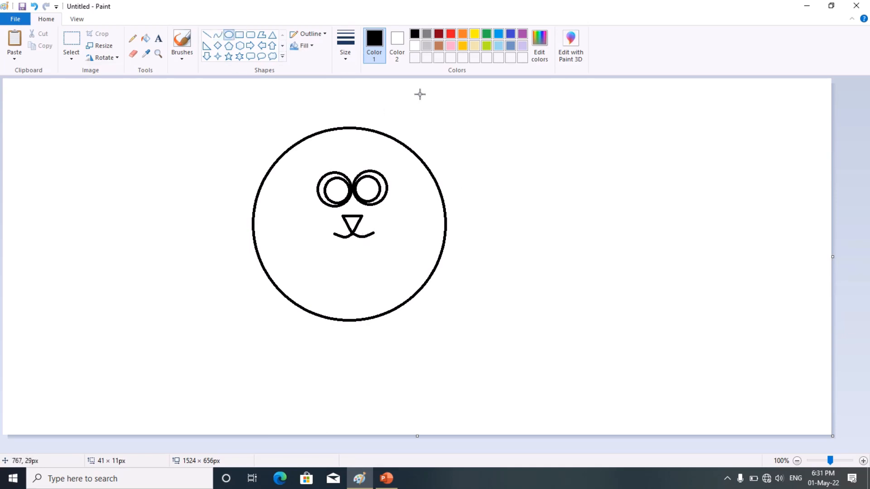
left_click_drag(419, 93, 476, 144)
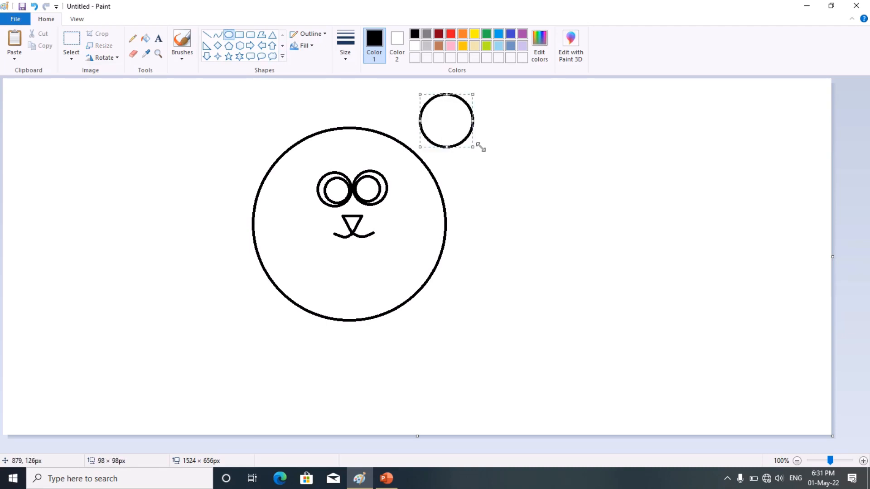
left_click(237, 35)
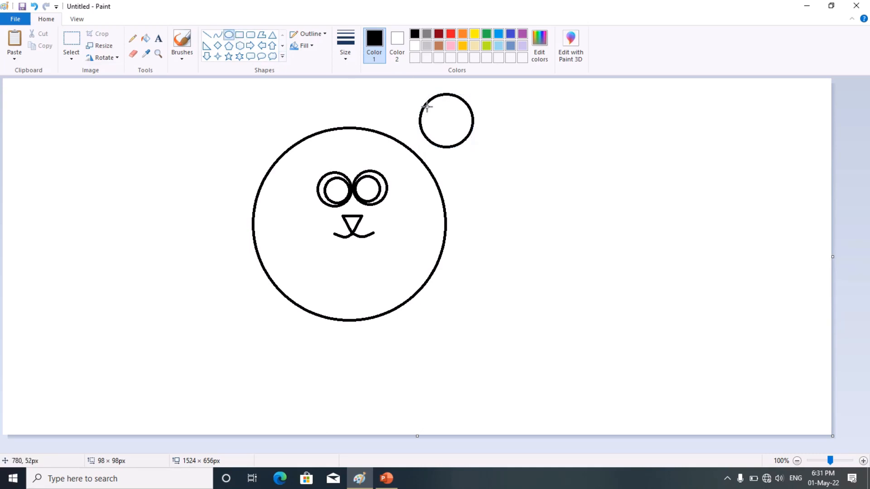
left_click_drag(427, 106, 440, 125)
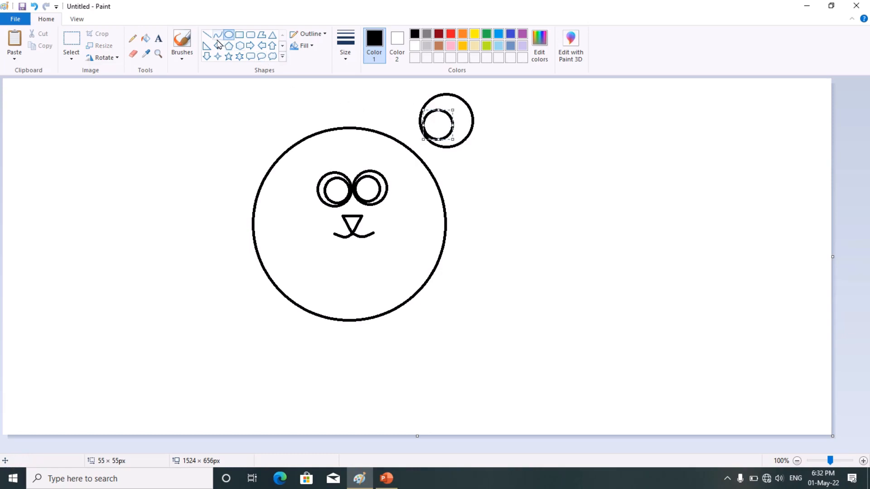
left_click(71, 55)
left_click(81, 84)
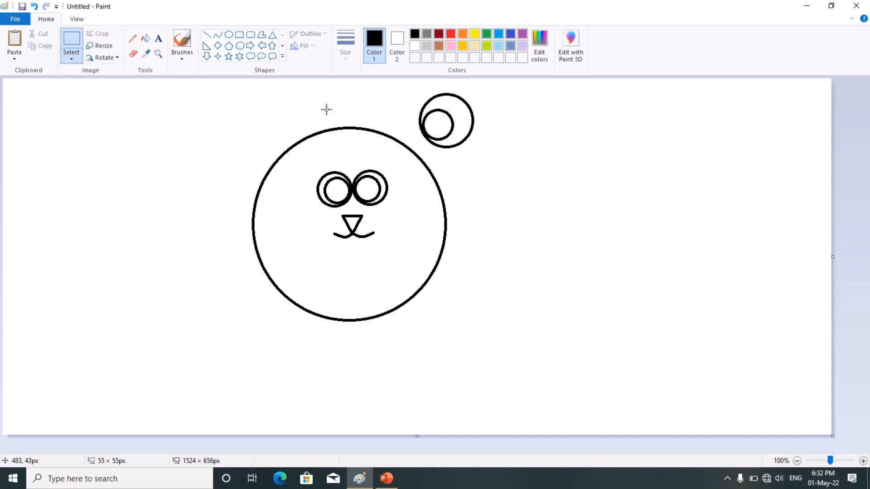
left_click_drag(433, 95, 488, 141)
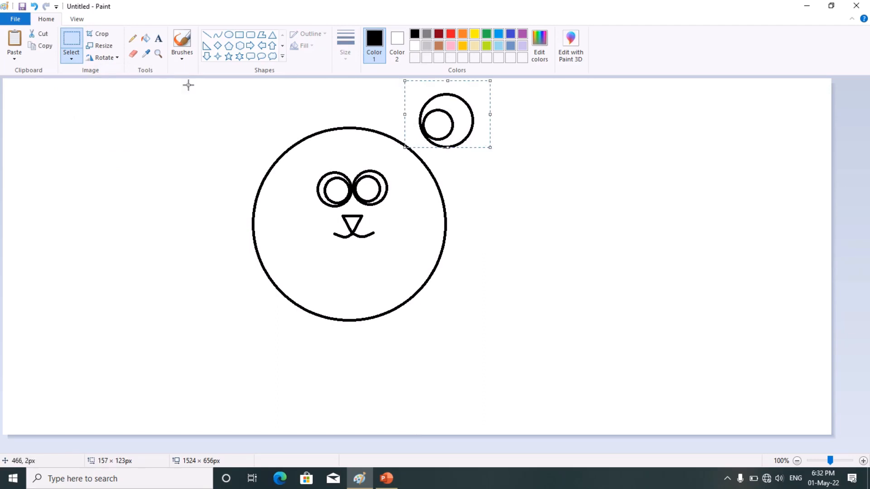
Copy the ear using a free-form selection, flip the copy horizontally and place it against the head's upper-left edge.
left_click(74, 58)
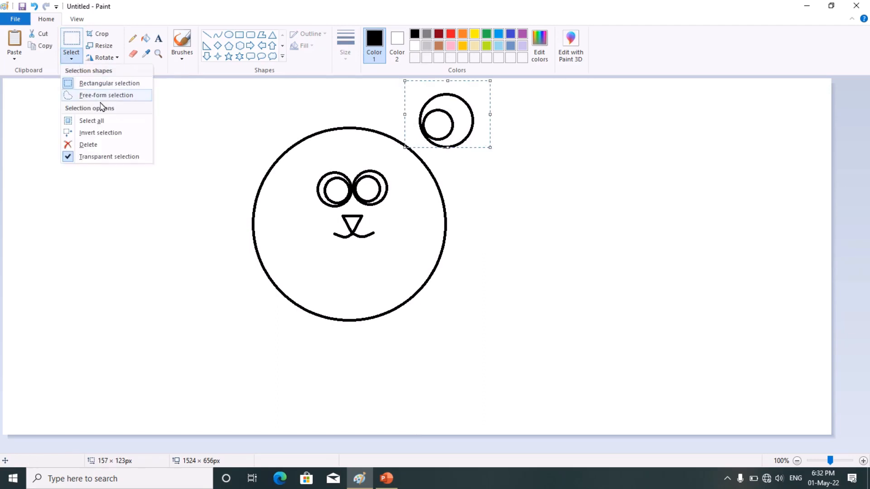
left_click(102, 96)
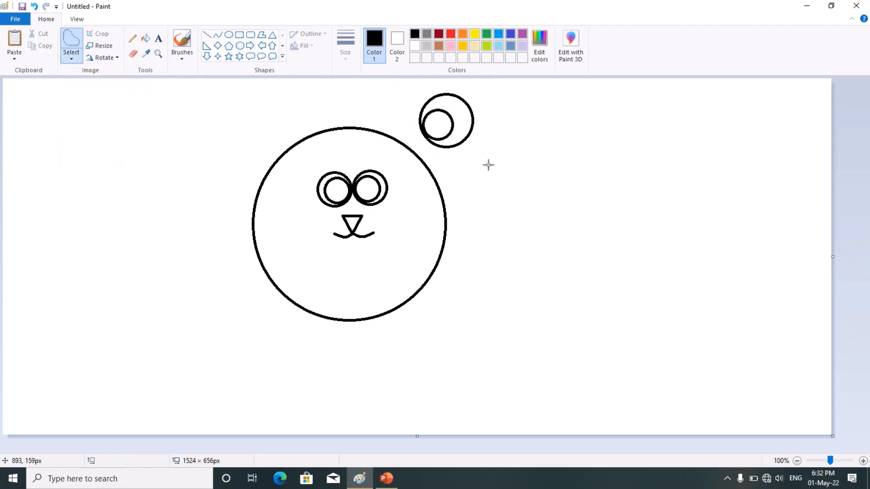
mouse_move(488, 165)
left_mouse_down()
mouse_move(433, 152)
mouse_move(413, 132)
mouse_move(405, 105)
mouse_move(417, 87)
mouse_move(482, 98)
mouse_move(502, 144)
mouse_move(481, 163)
left_mouse_up()
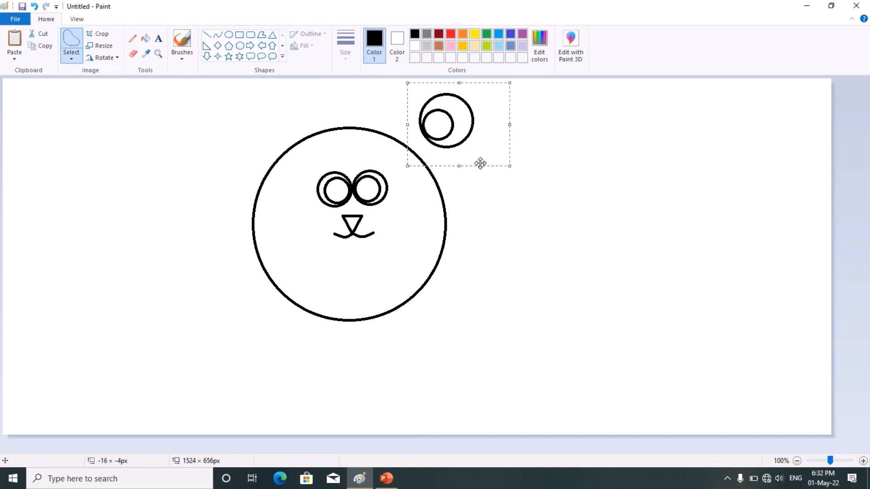
left_click(41, 45)
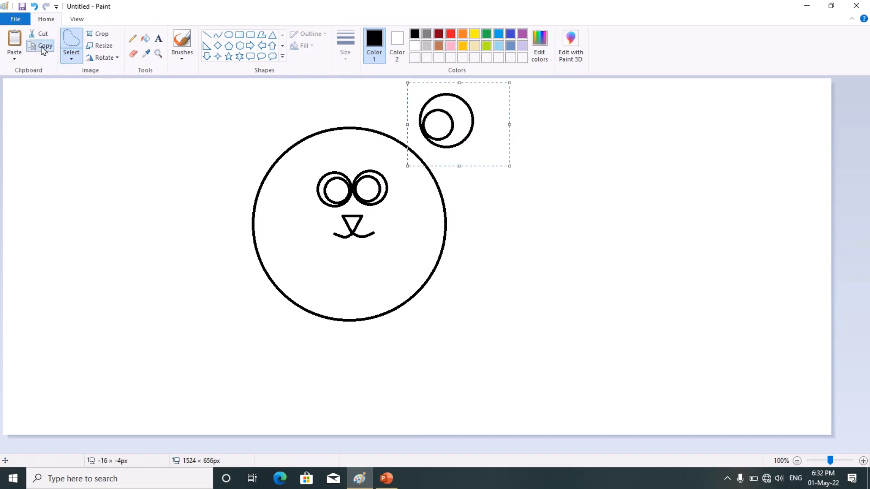
left_click(14, 40)
left_click(106, 59)
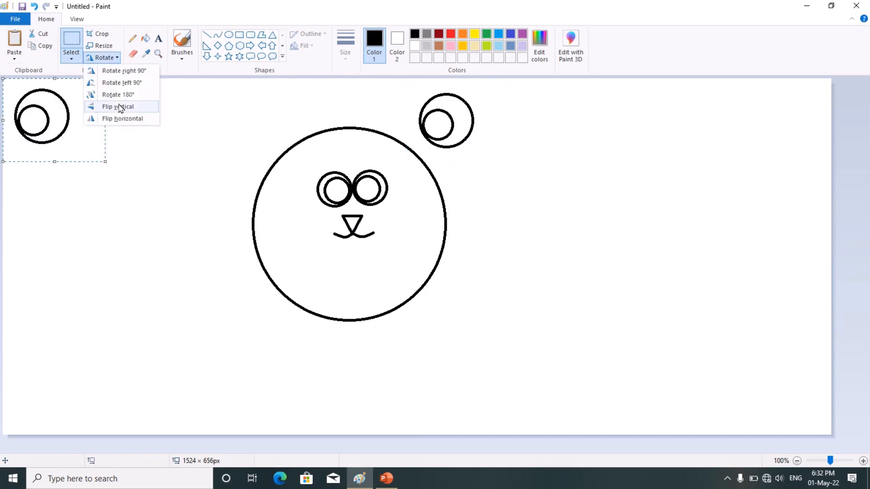
left_click(117, 118)
left_click_drag(84, 111, 253, 138)
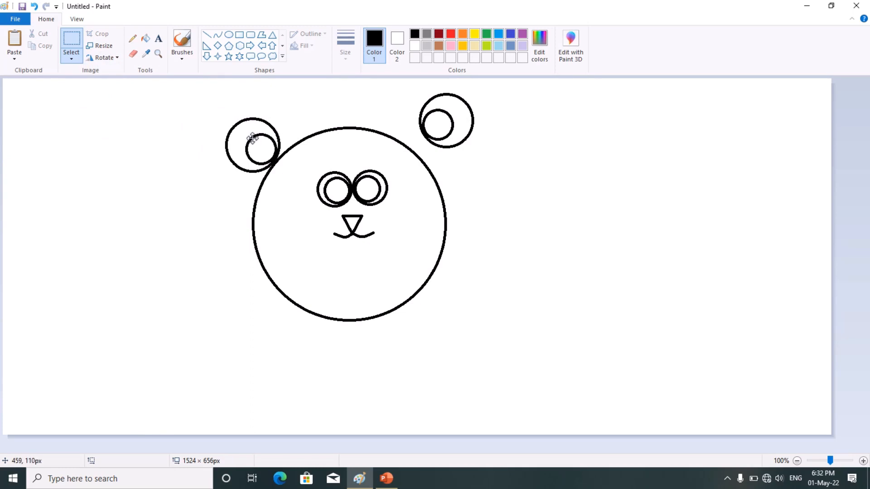
Move the right ear down and slightly left until it touches the head's upper-right edge.
left_click_drag(408, 88, 424, 94)
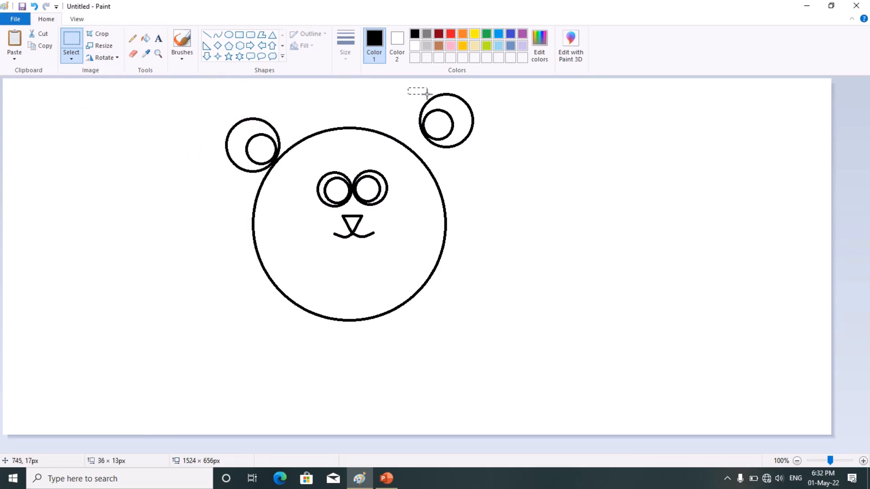
left_click_drag(496, 151, 416, 90)
left_click_drag(443, 108, 439, 122)
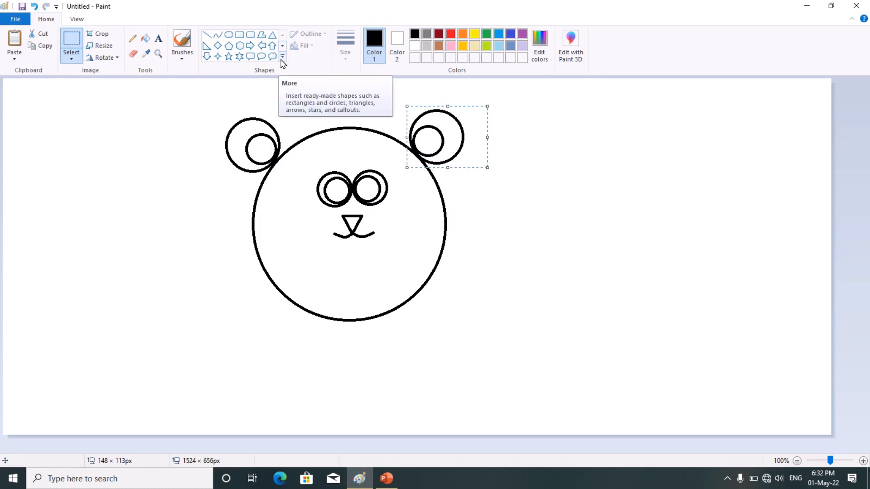
Draw a foot circle about 59 × 59 px across the lower-right edge of the large circle.
left_click(228, 35)
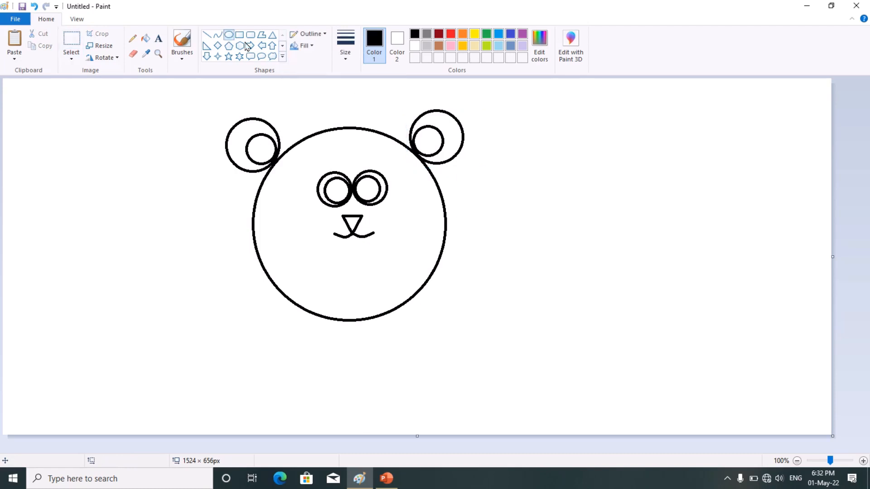
left_click_drag(412, 271, 442, 310)
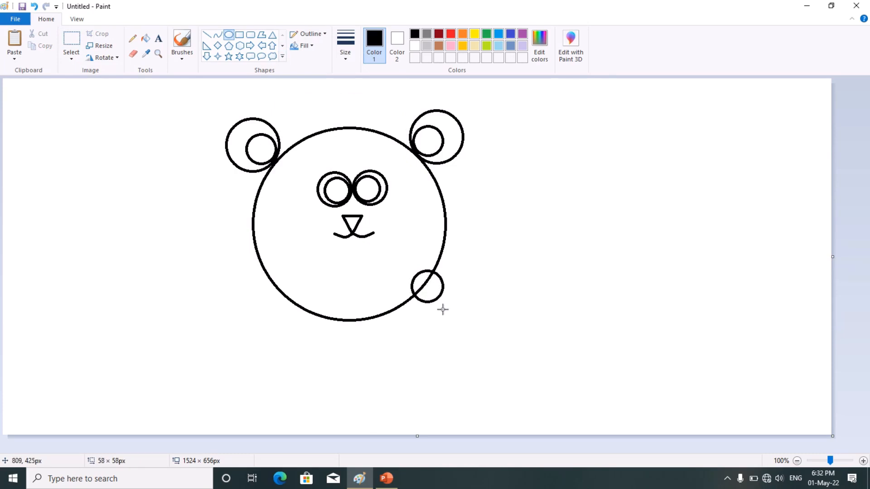
left_click_drag(443, 310, 431, 287)
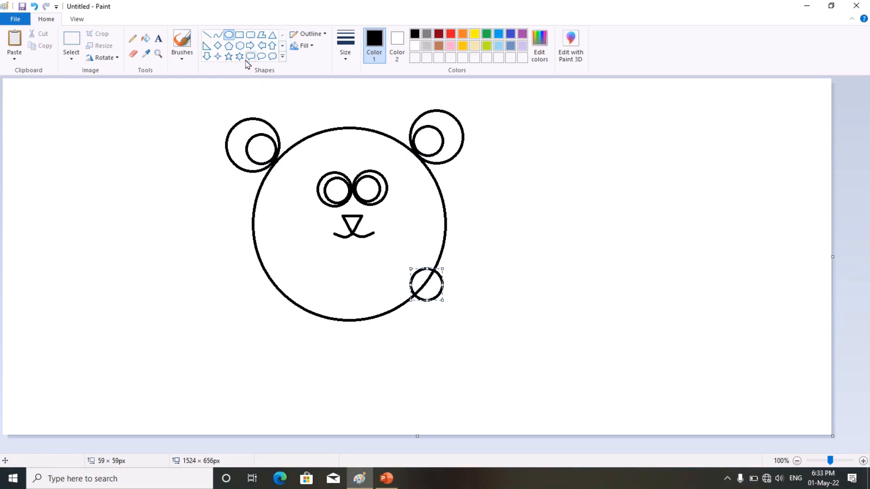
Copy the foot circle, flip the copy horizontally and place it across the large circle's lower-left edge.
left_click(230, 38)
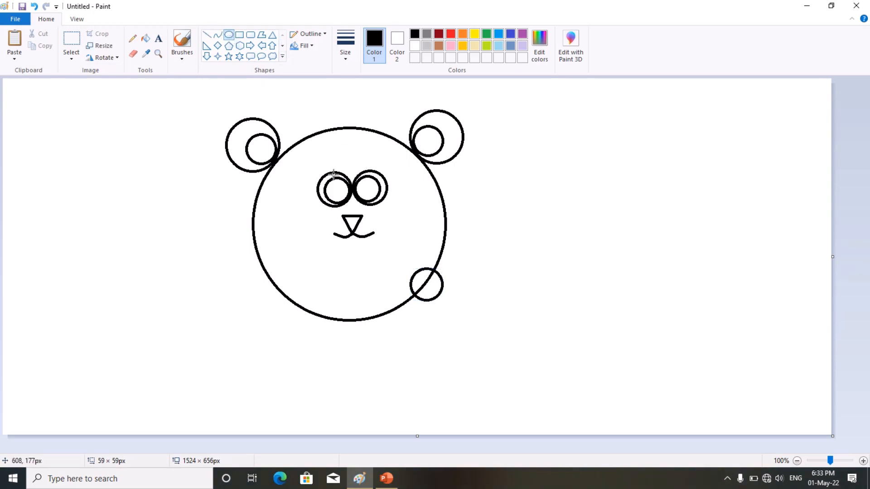
left_click(71, 54)
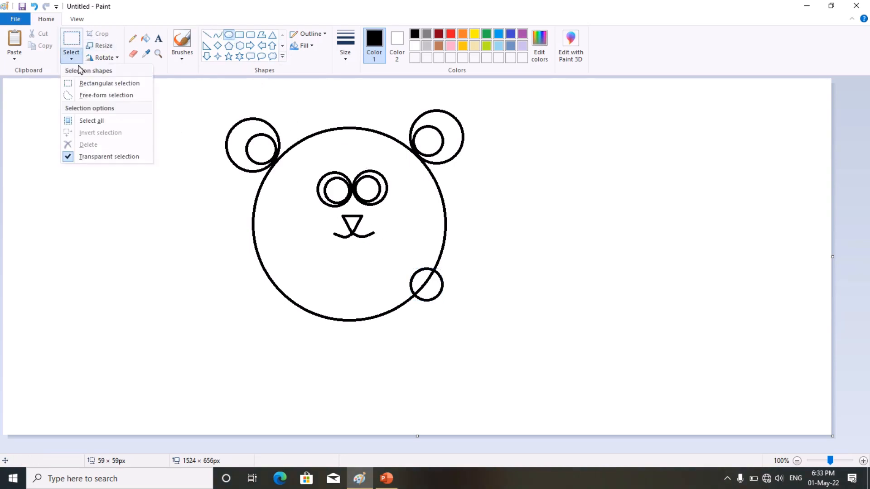
left_click(103, 86)
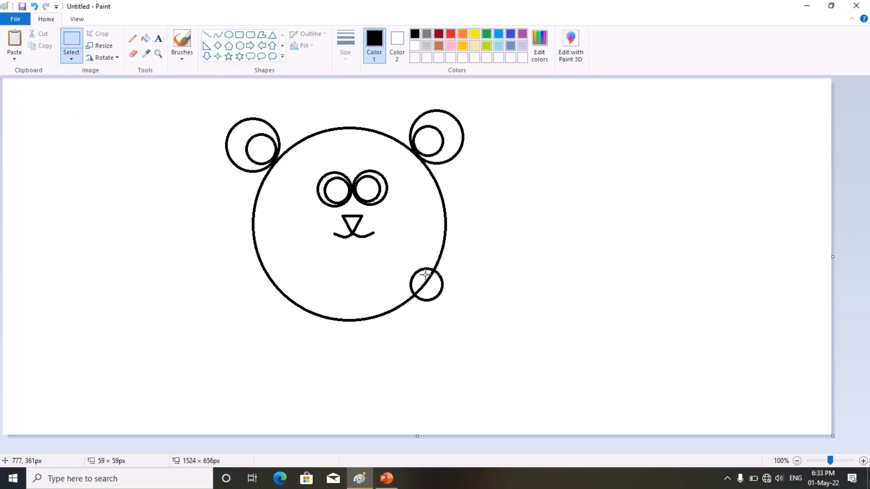
left_click_drag(396, 249, 465, 315)
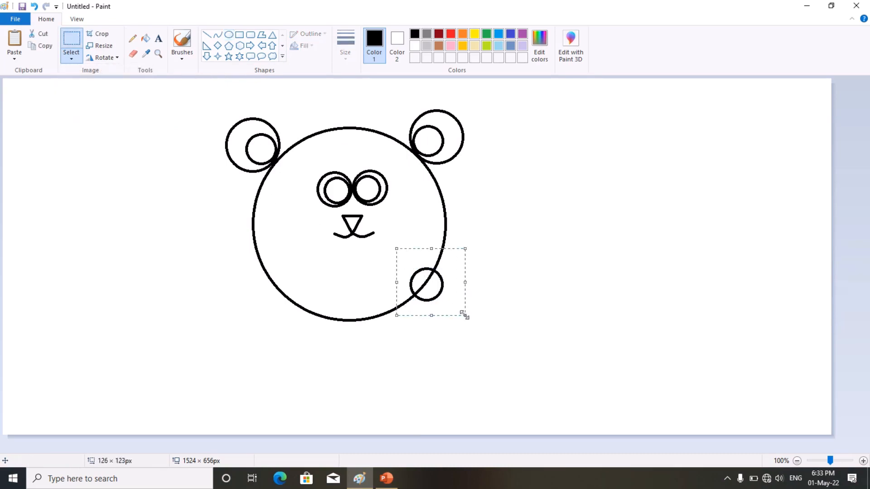
left_click(45, 46)
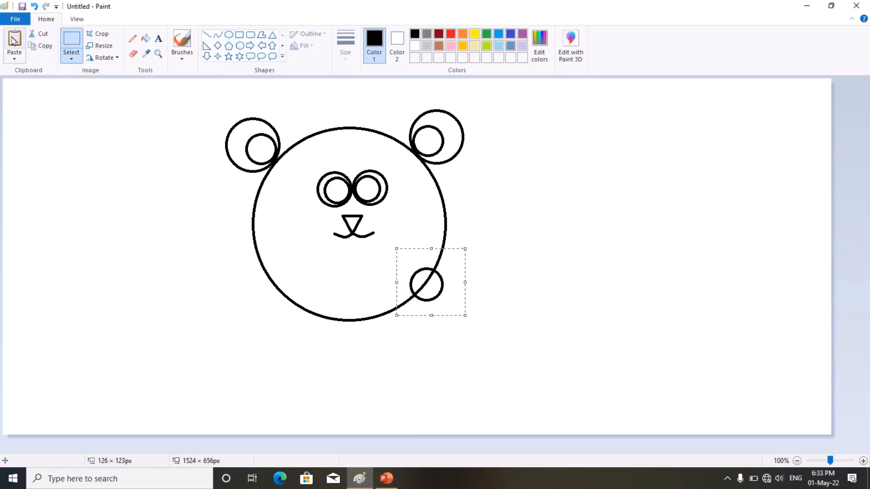
left_click(14, 41)
left_click(109, 57)
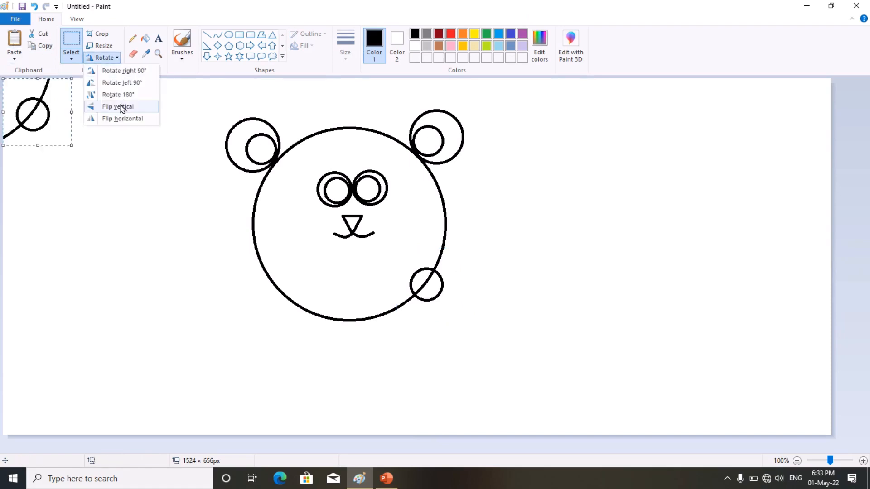
left_click(121, 119)
left_click_drag(34, 119, 269, 293)
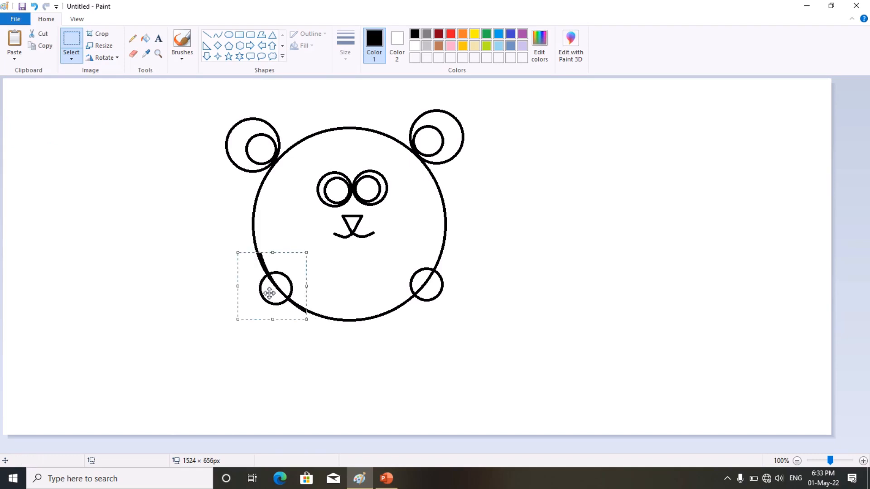
Undo both foot circles, the mirrored copy and the original.
key("ctrl+z")
key("ctrl+z")
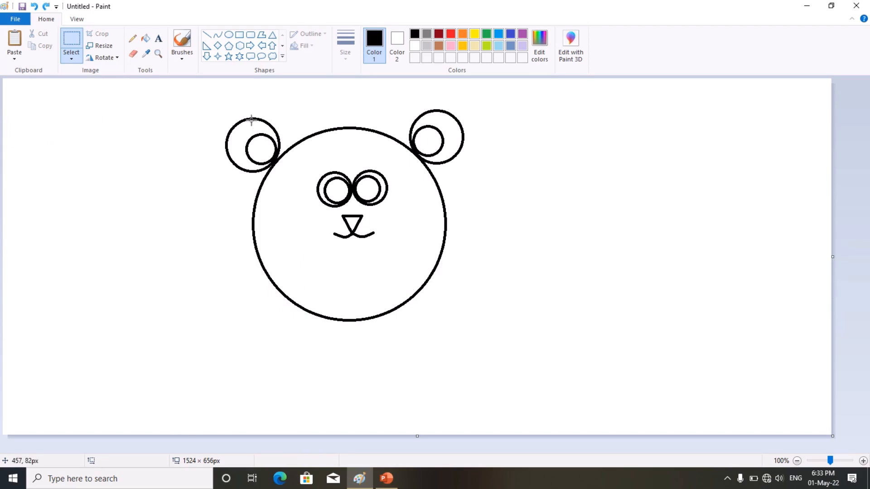
Draw a foot circle about 62 × 62 px across the large circle's lower-right edge, closer to its bottom centre.
left_click(228, 35)
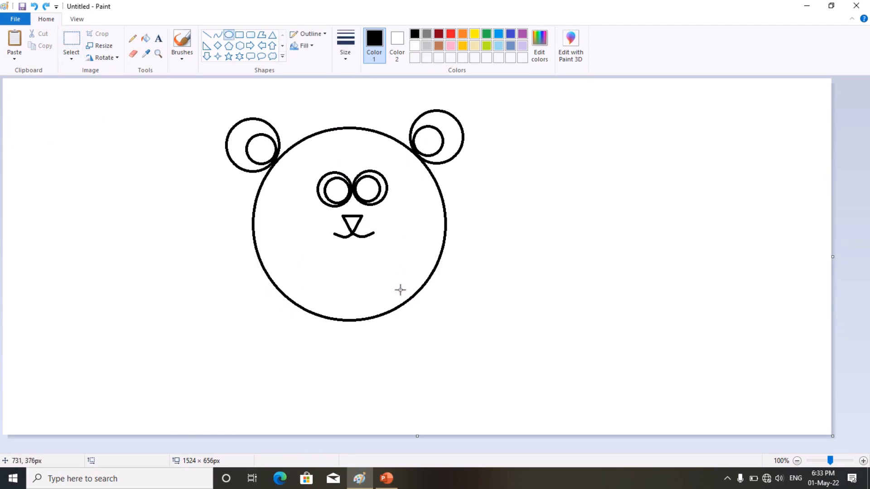
left_click_drag(392, 277, 423, 315)
left_click_drag(424, 316, 409, 293)
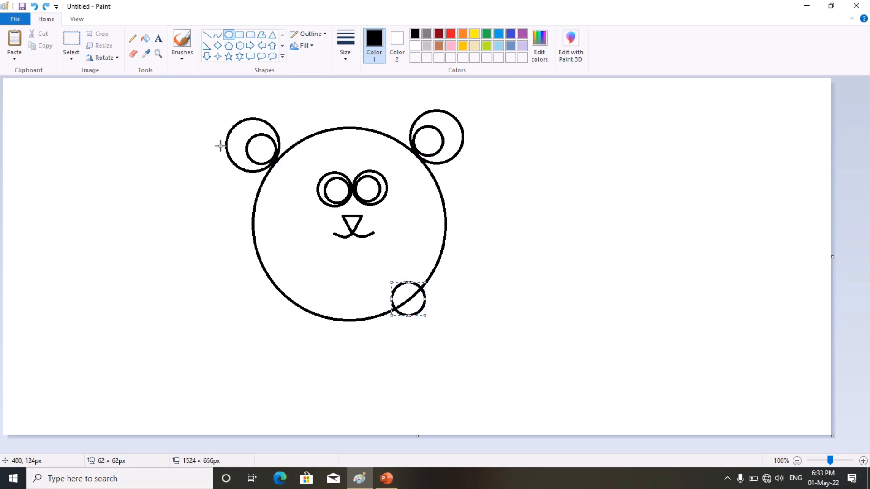
Copy the lower-right foot circle, flip the copy horizontally and align it across the large circle's lower-left edge.
left_click(72, 58)
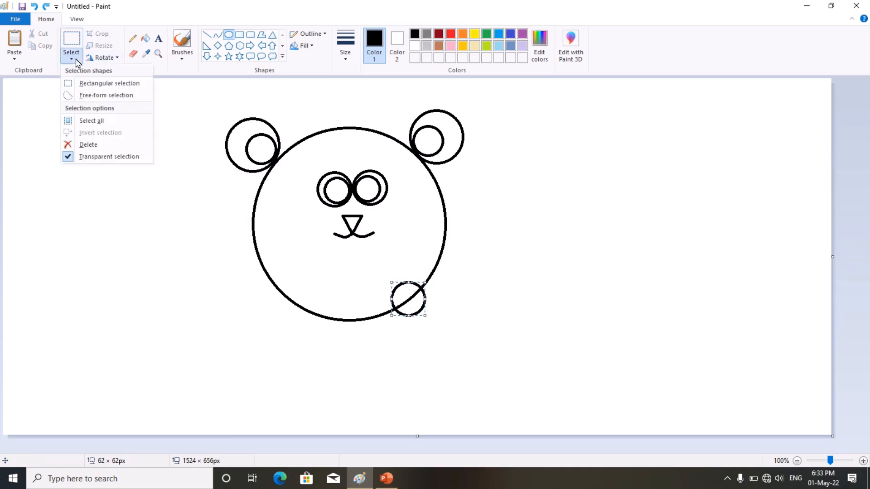
left_click(82, 84)
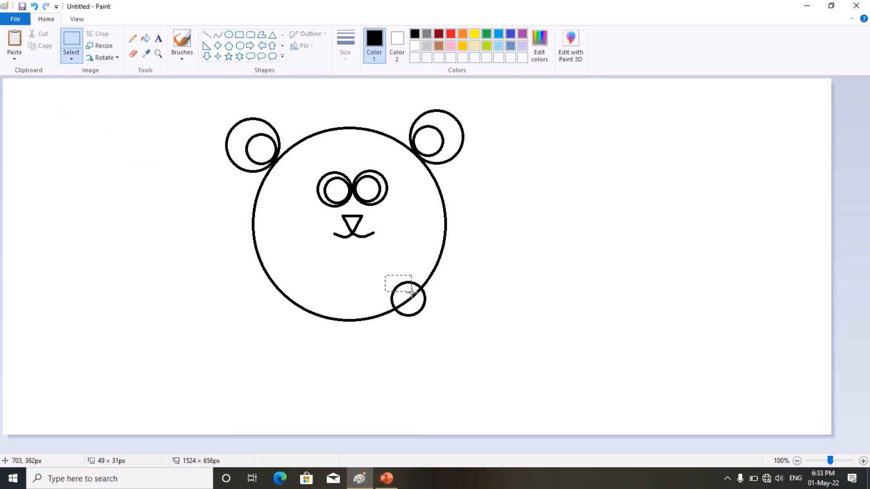
left_click_drag(437, 323, 438, 323)
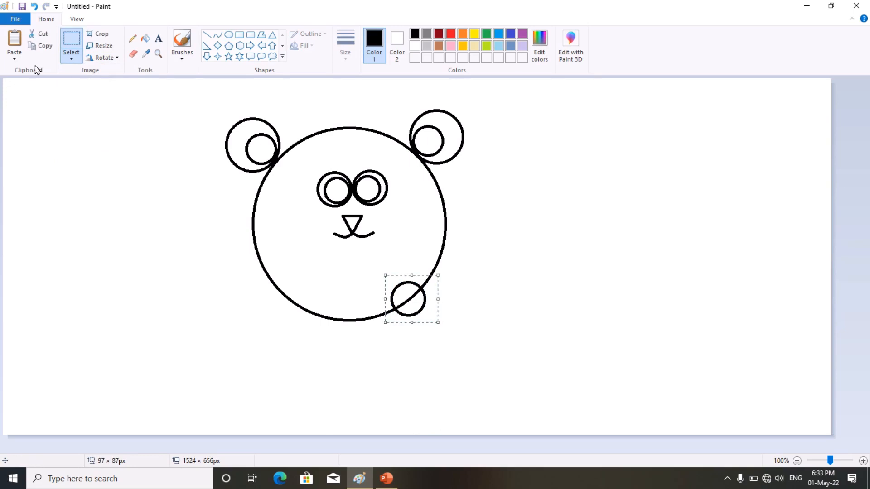
left_click(41, 48)
left_click(15, 40)
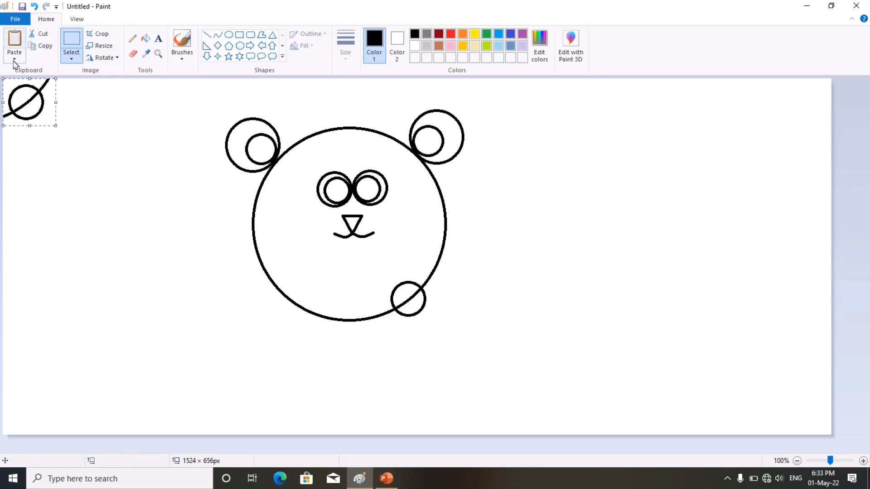
left_click(107, 58)
left_click(120, 119)
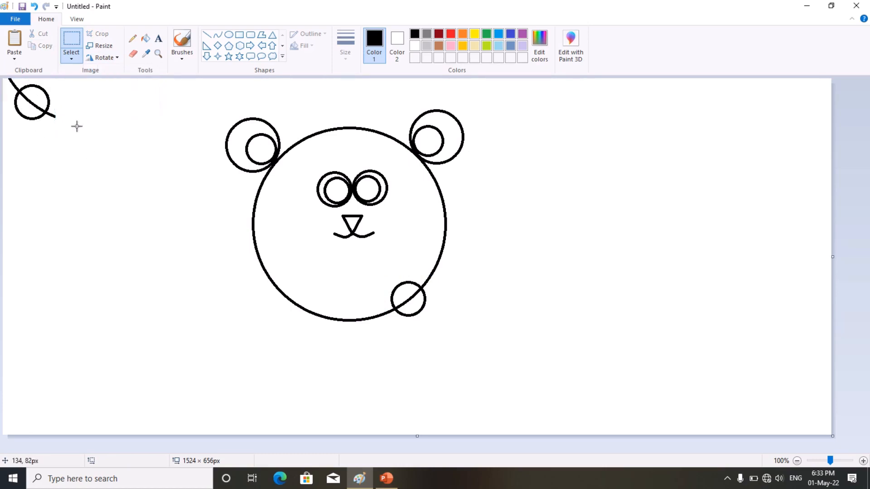
left_click_drag(79, 133, 298, 295)
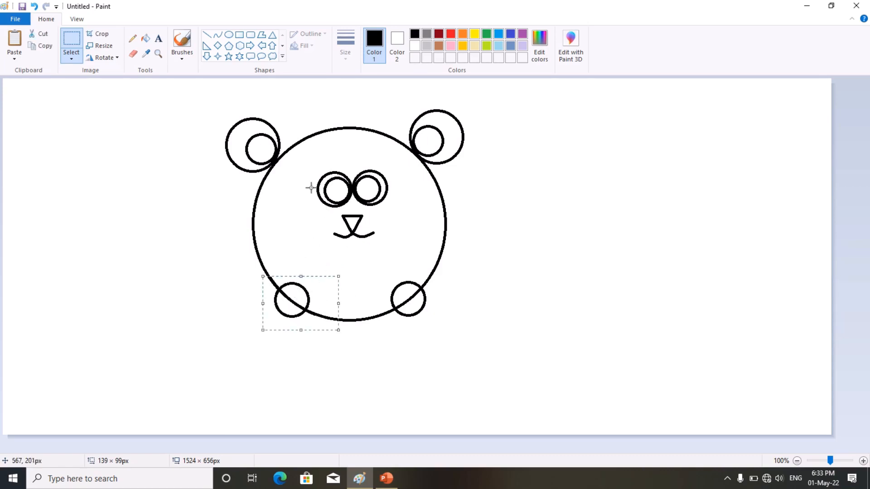
Draw a heart between the two feet, overlapping the large circle's lower edge, and resize it to about 219 × 186 px.
left_click(283, 57)
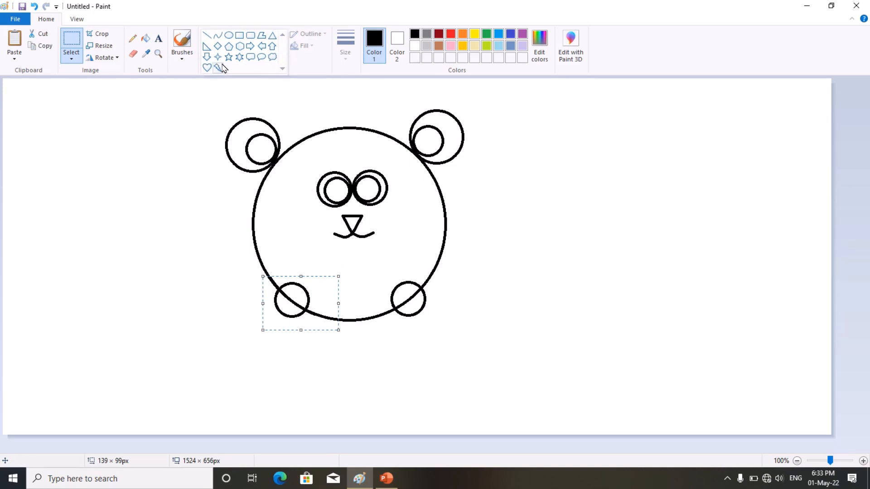
left_click(207, 68)
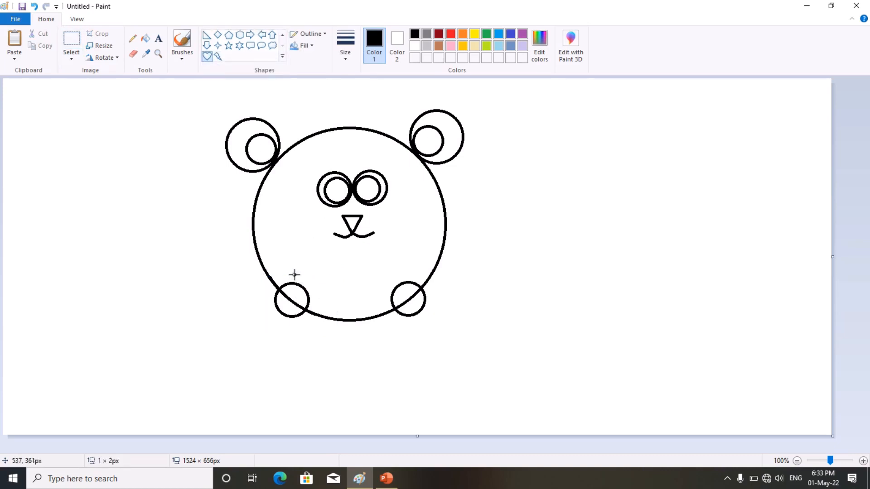
left_click_drag(294, 275, 465, 388)
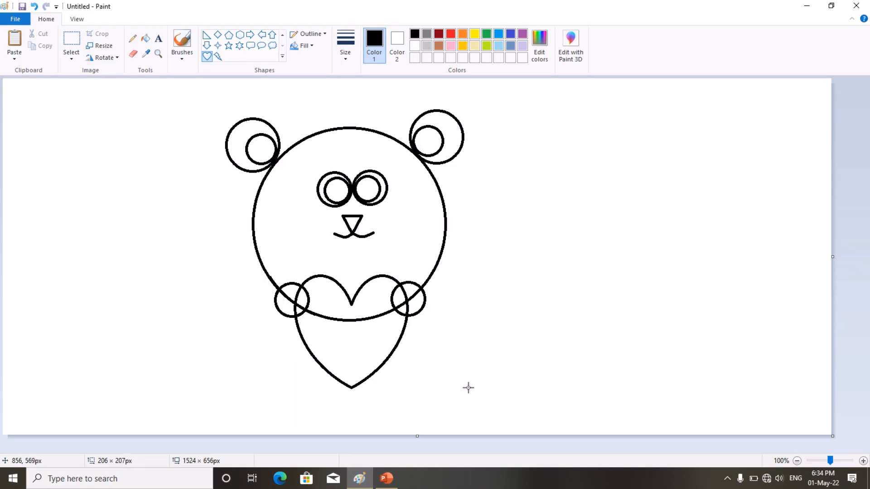
left_click_drag(469, 388, 414, 388)
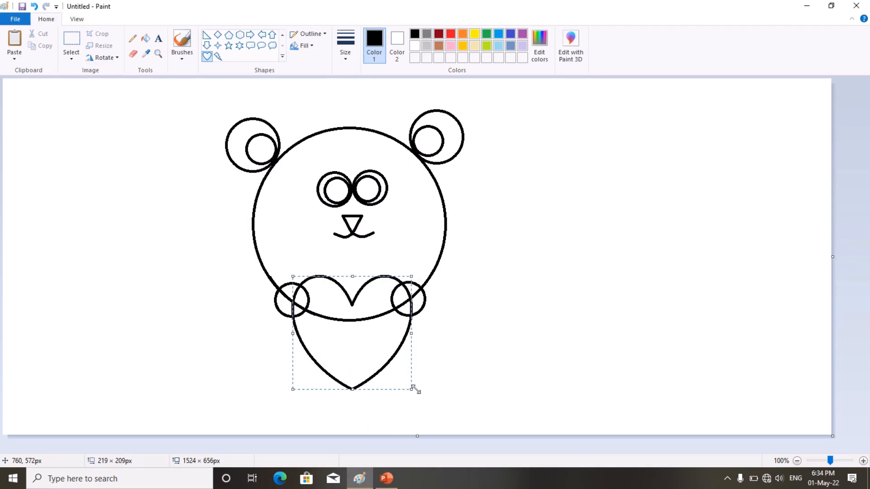
left_click_drag(353, 389, 353, 377)
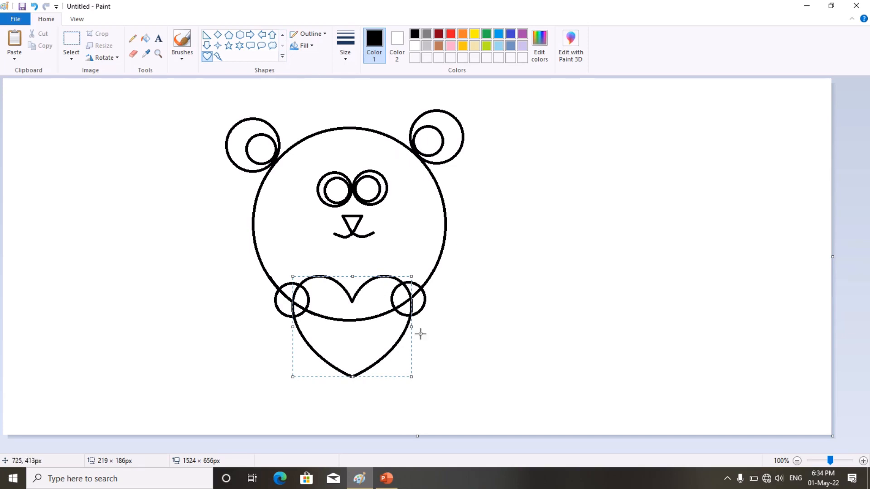
Under magnification, erase the body and foot outlines inside the heart and the body outline inside both feet.
key("super+plus")
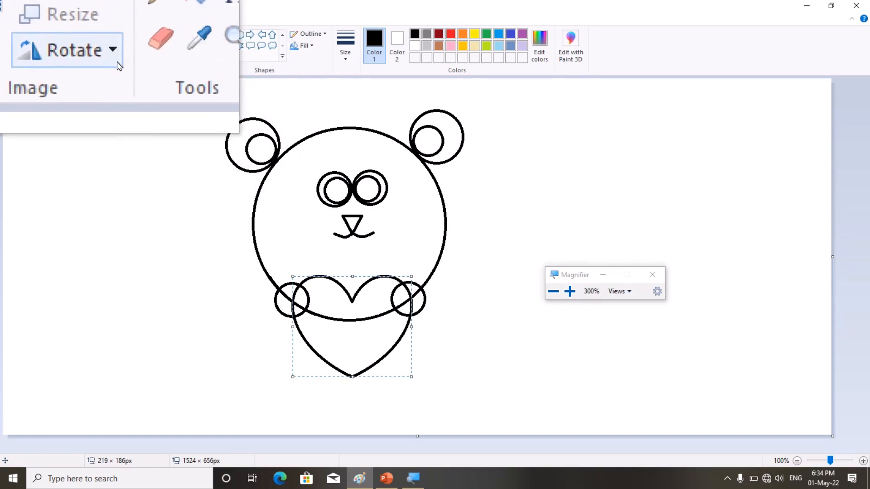
left_click(134, 57)
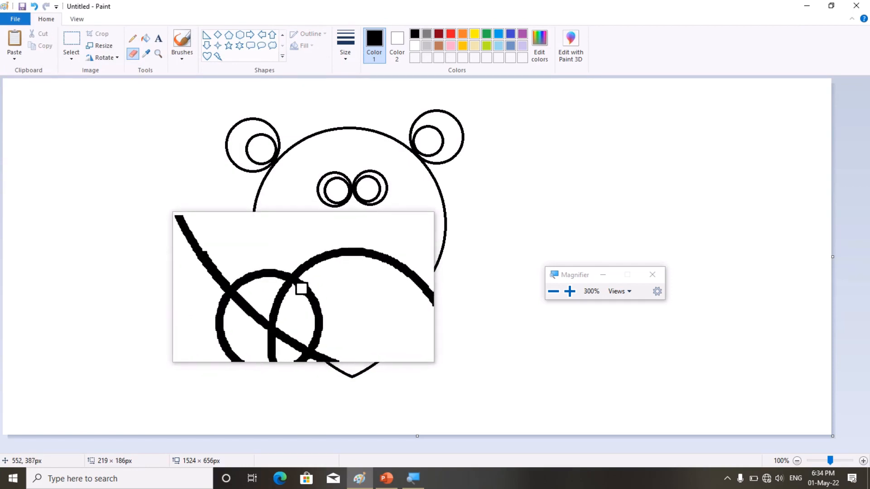
mouse_move(303, 286)
left_mouse_down()
mouse_move(310, 295)
mouse_move(297, 303)
mouse_move(298, 316)
mouse_move(309, 299)
mouse_move(306, 311)
mouse_move(348, 320)
mouse_move(385, 305)
mouse_move(371, 321)
mouse_move(371, 312)
mouse_move(405, 316)
mouse_move(388, 300)
mouse_move(390, 321)
mouse_move(393, 287)
mouse_move(398, 306)
mouse_move(414, 293)
left_mouse_up()
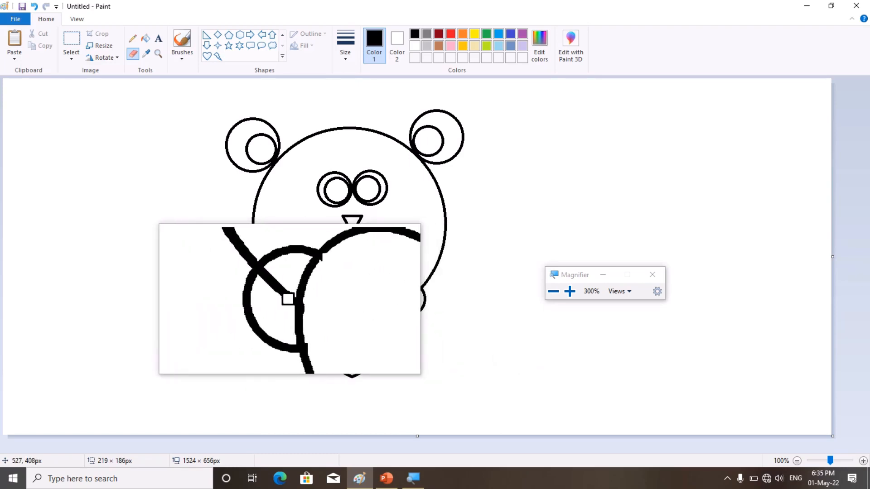
left_click_drag(289, 299, 282, 294)
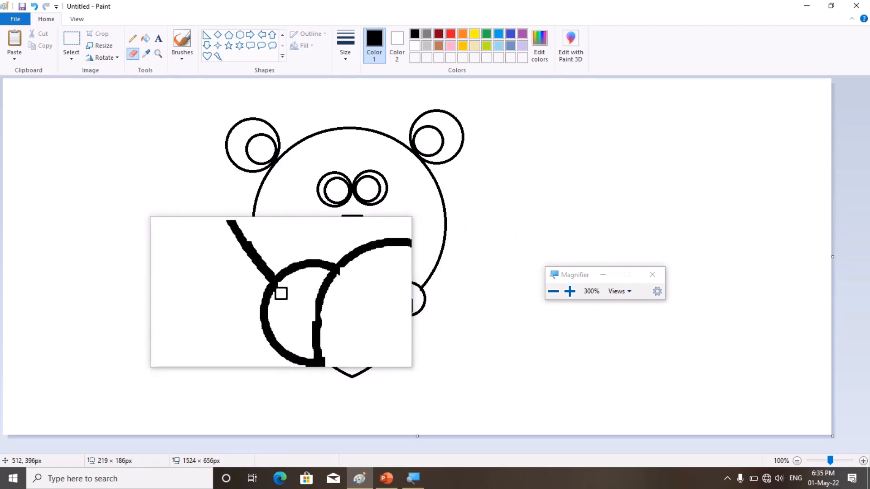
left_click(656, 277)
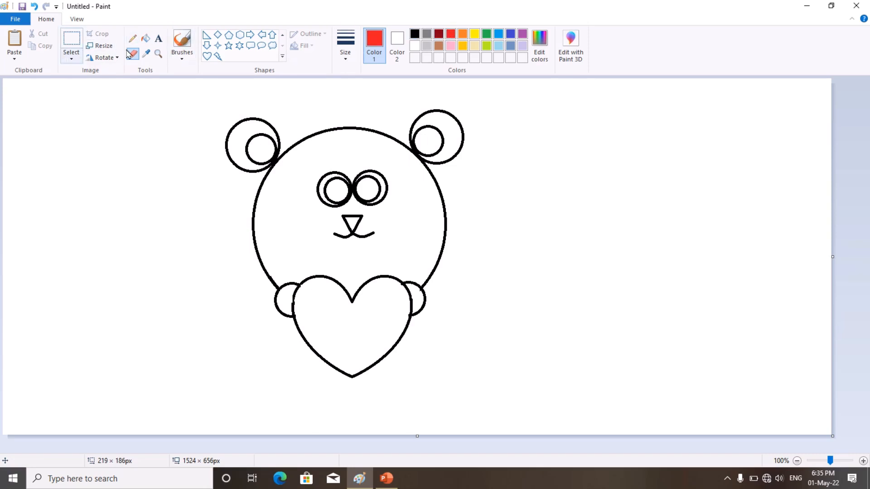
Fill the heart with red.
left_click(146, 40)
left_click(382, 330)
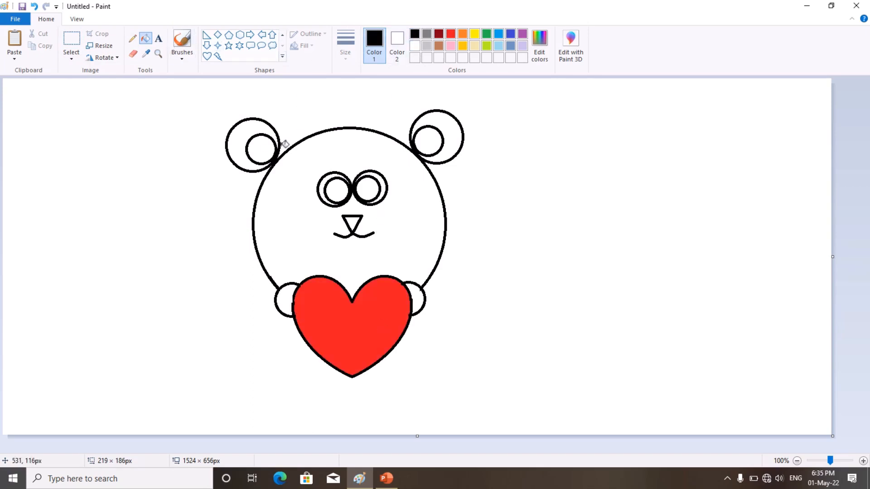
Fill the inner ear circles, both feet and the inner eye circles with black.
left_click(269, 149)
left_click(437, 138)
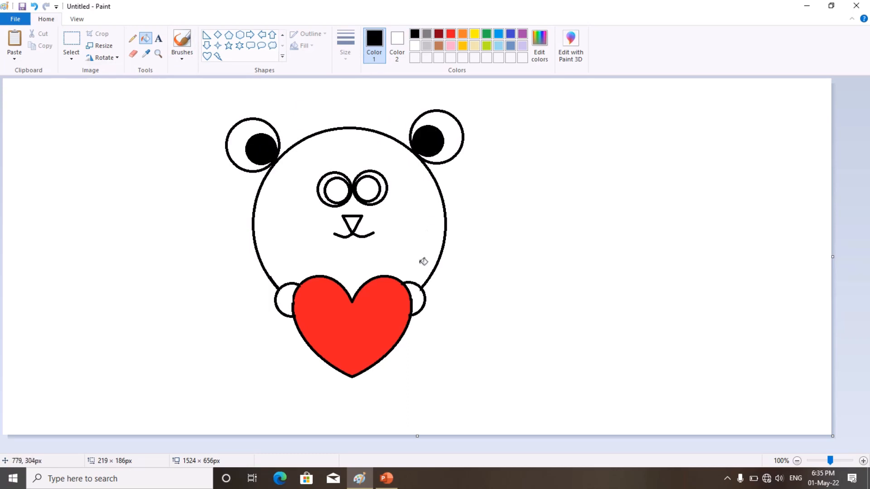
left_click(419, 292)
left_click(289, 295)
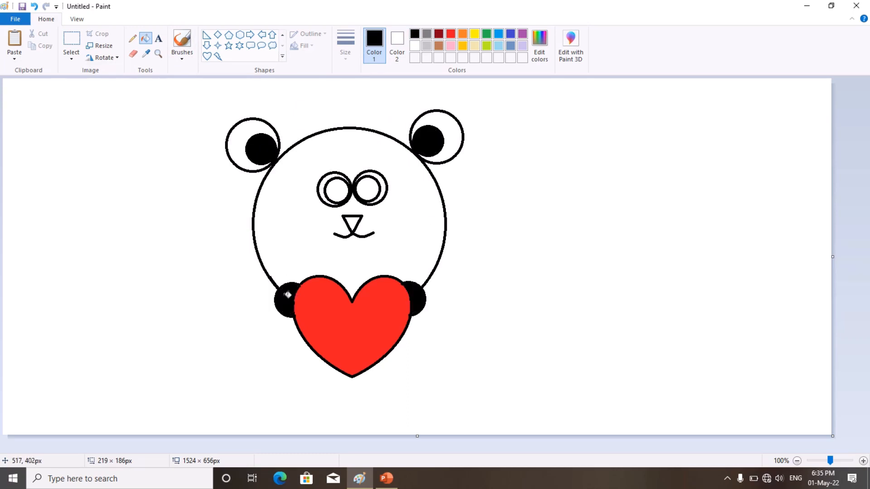
left_click(376, 182)
left_click(350, 188)
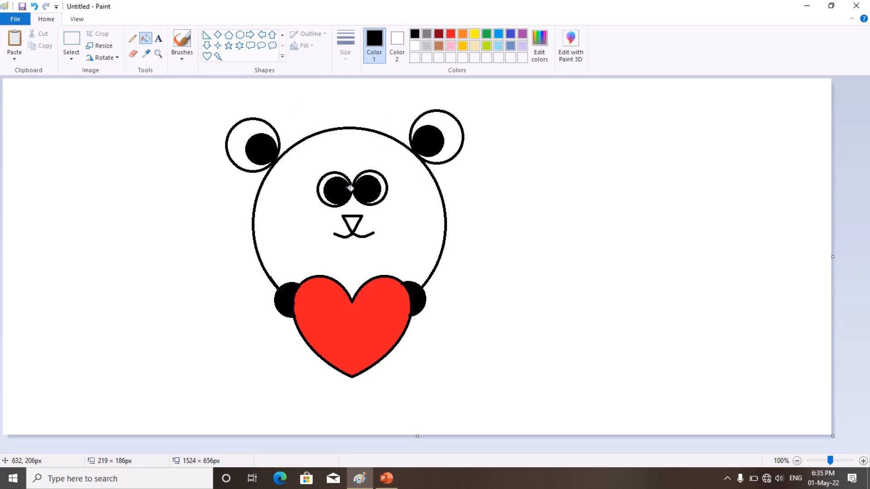
Try to recolour the bear's upper-right inner ear circle light gray.
left_click(475, 46)
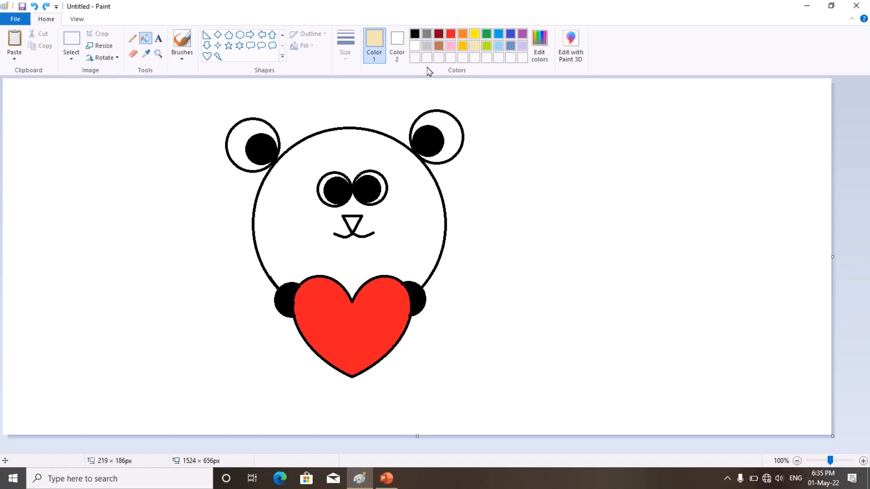
left_click(415, 35)
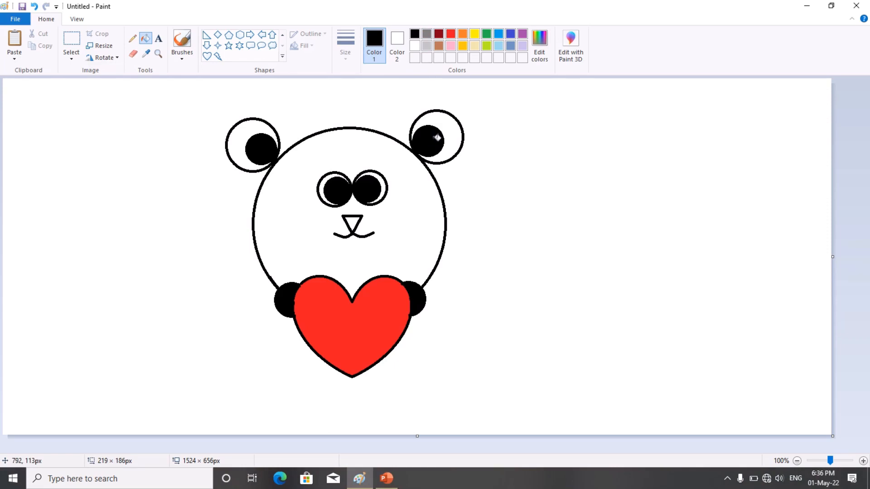
left_click(426, 46)
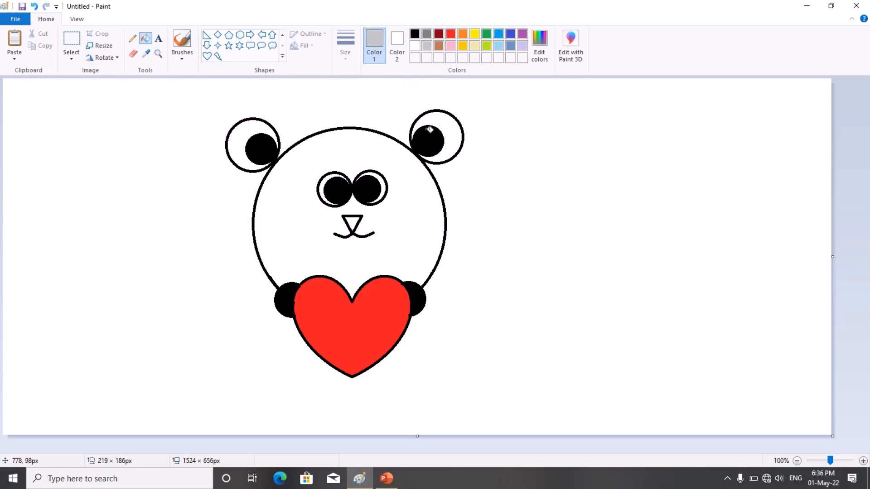
left_click(429, 129)
Undo the fills of the inner ears, feet and inner eyes, keeping the red heart.
key("ctrl+z")
key("ctrl+z")
key("ctrl+z")
key("ctrl+z")
key("ctrl+z")
key("ctrl+z")
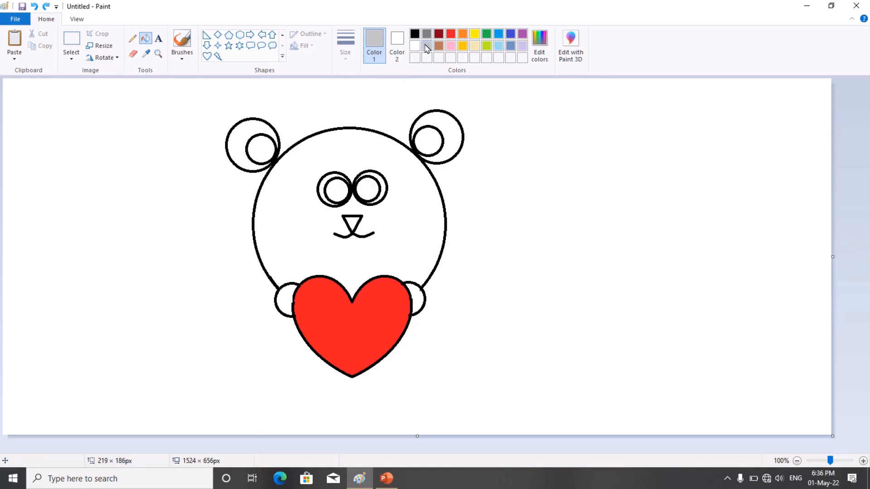
Fill both inner ear circles with light gray and the outer ear circles with black.
left_click(431, 141)
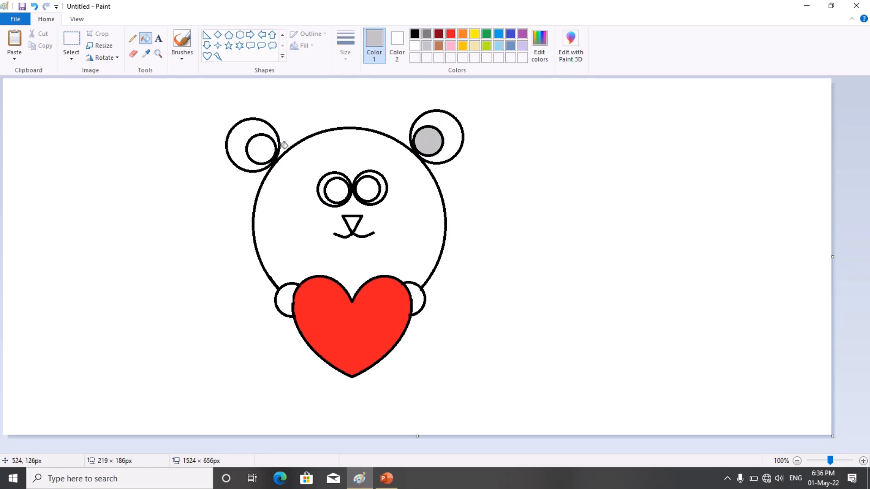
left_click(270, 146)
left_click(414, 34)
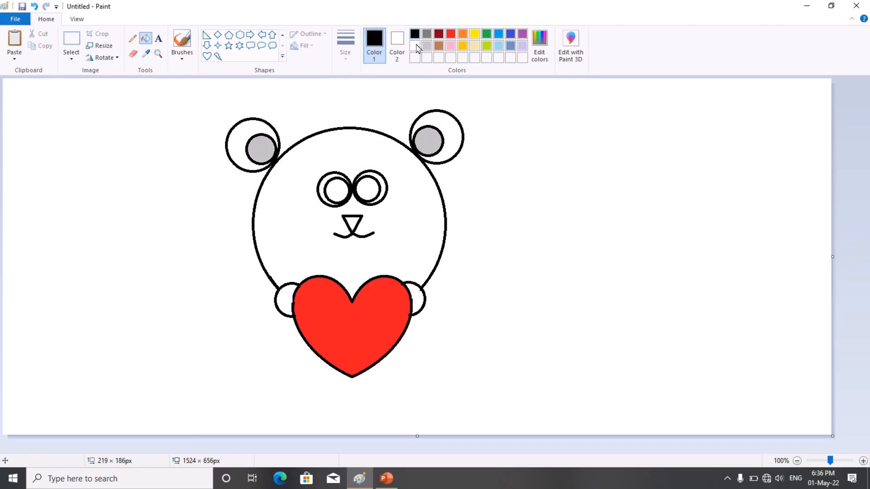
left_click(441, 119)
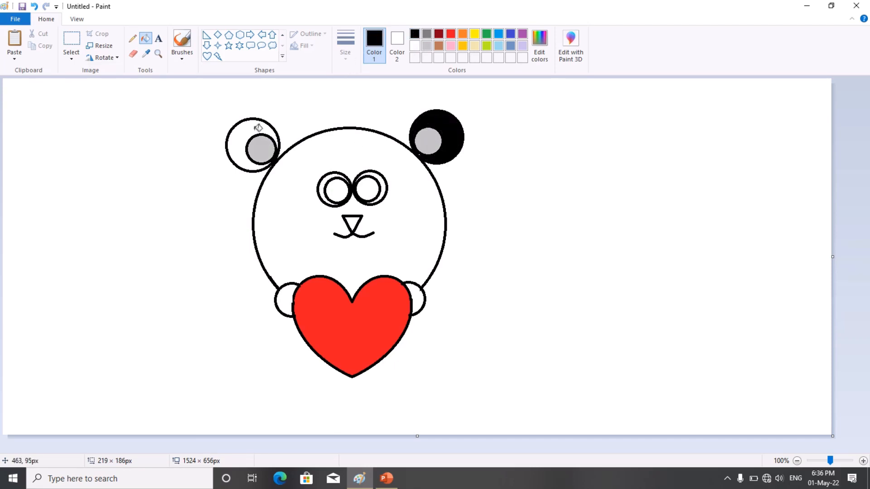
left_click(257, 129)
Fill the inner eye circles and both feet with black, and the nose triangle with light yellow.
left_click(338, 184)
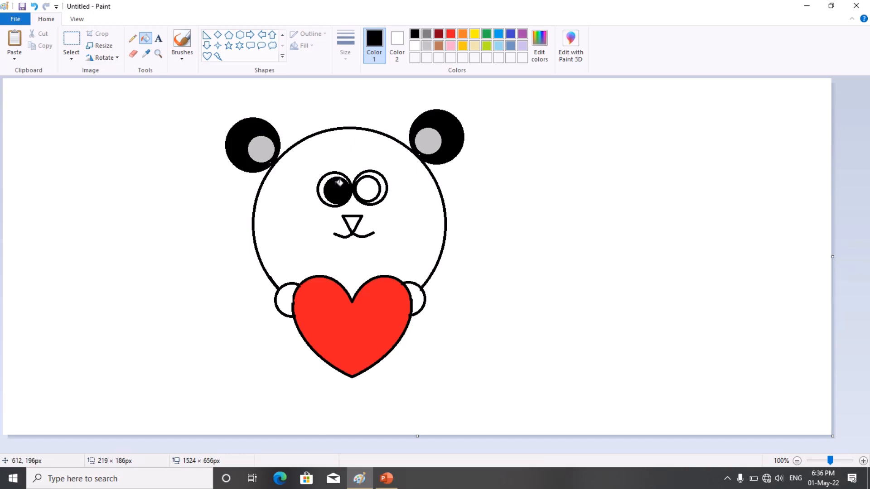
left_click(368, 182)
left_click(417, 294)
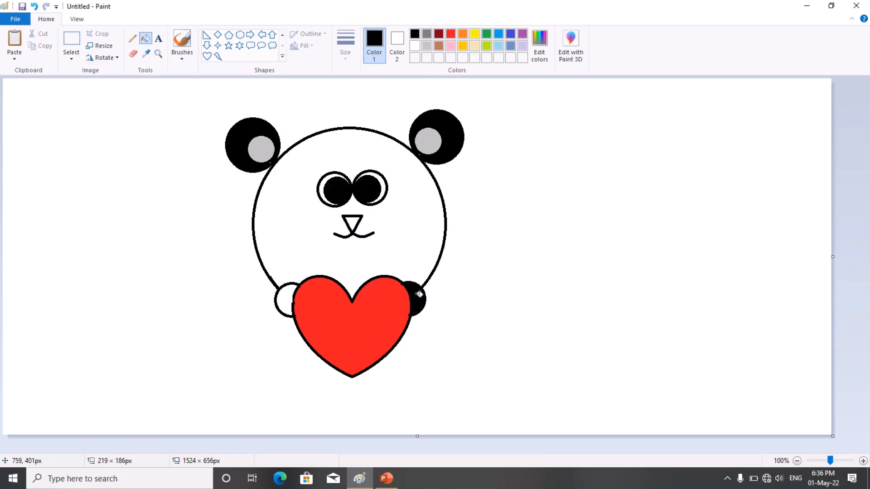
left_click(288, 292)
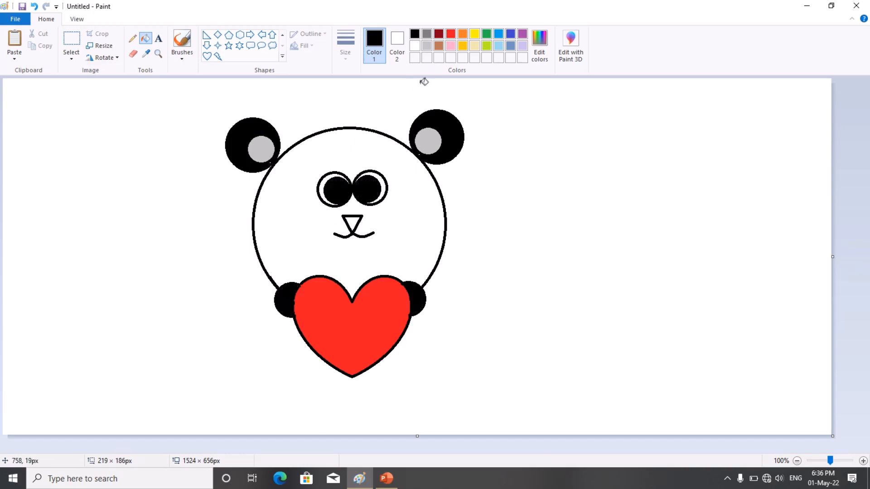
left_click(474, 46)
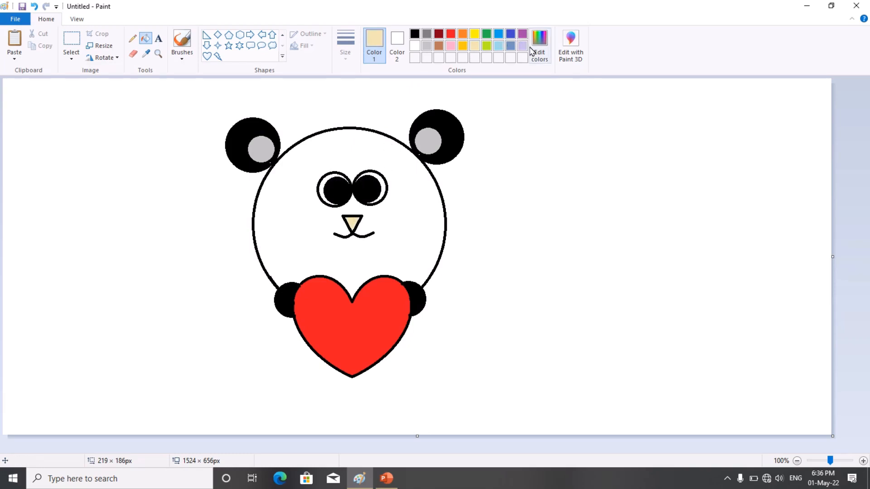
Define a custom orange with Red 226, Green 154, Blue 5 and fill the background around the bear with it.
left_click(539, 45)
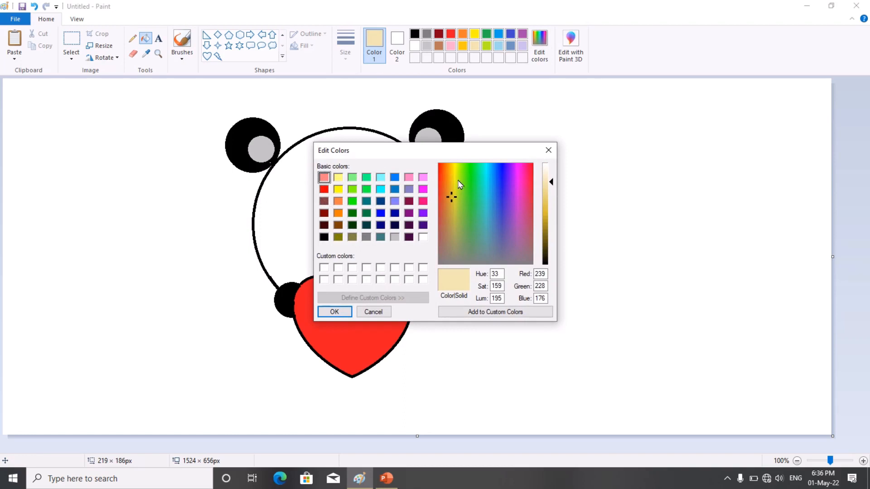
left_click_drag(459, 183, 450, 170)
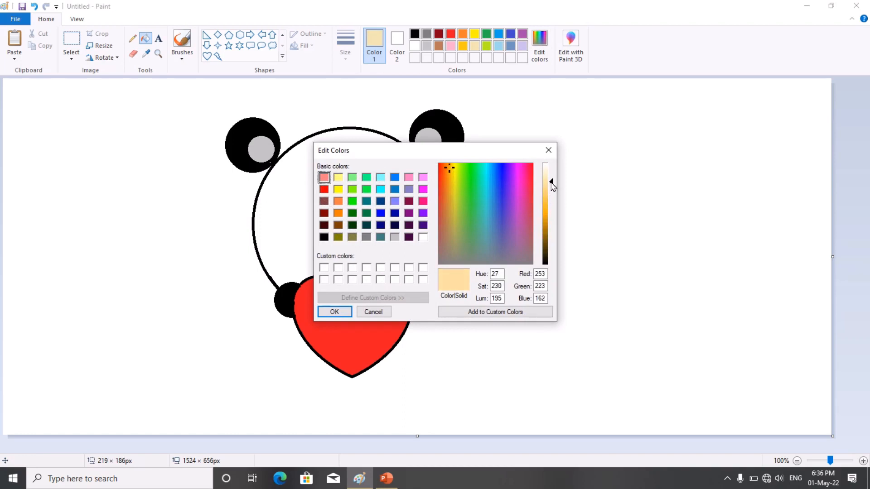
left_click_drag(552, 185, 550, 222)
left_click(339, 315)
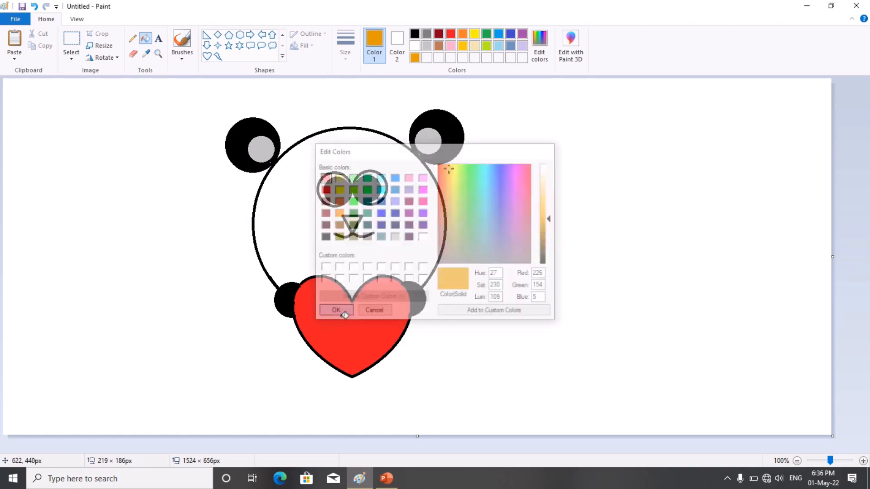
left_click(544, 192)
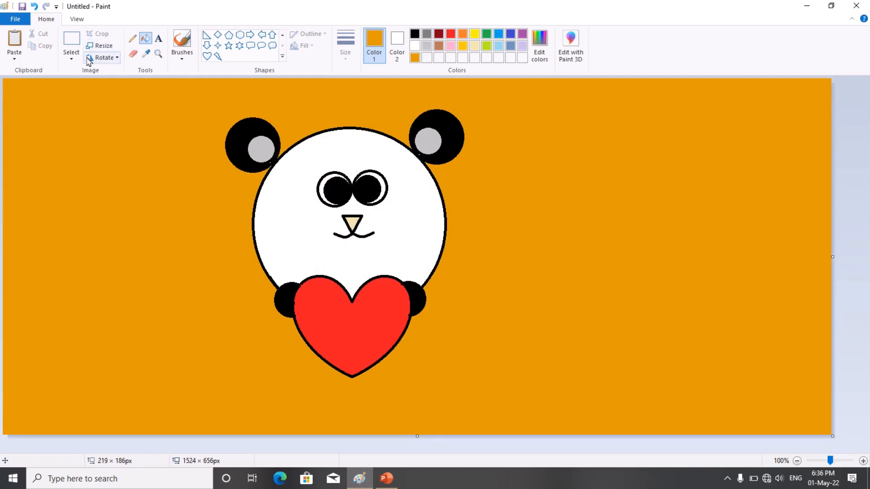
Copy a rectangular area of about 572 × 568 px around the whole bear and place the copy to the right of the original.
left_click(71, 57)
left_click(114, 84)
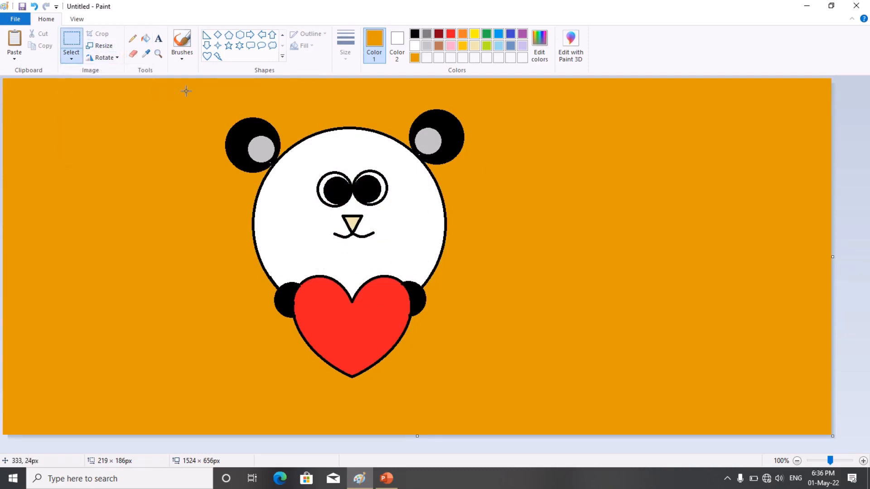
left_click_drag(187, 90, 500, 296)
left_click_drag(497, 399, 498, 400)
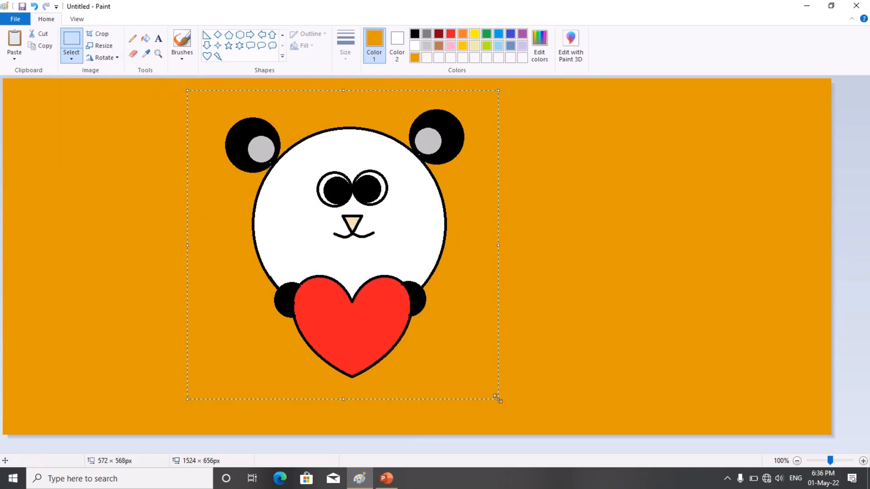
left_click(45, 46)
left_click(14, 40)
left_click_drag(114, 174, 588, 196)
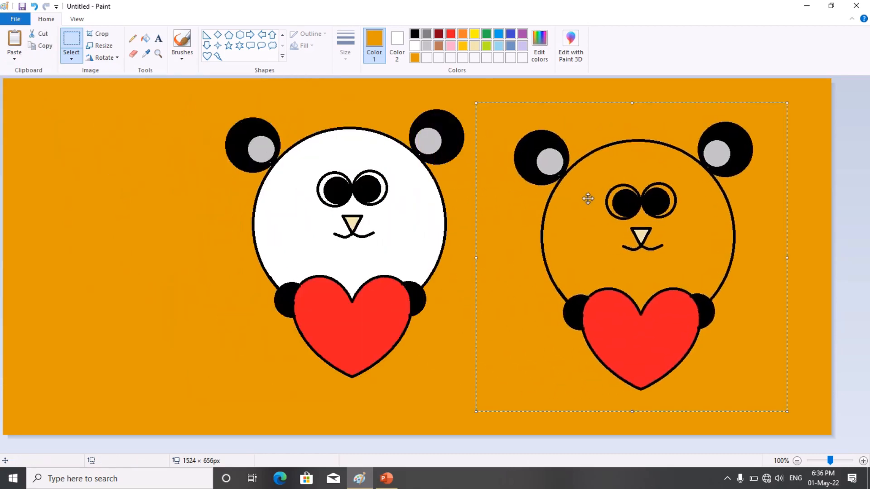
Turn off transparent selection for the pasted bear and start saving the drawing.
left_click(72, 59)
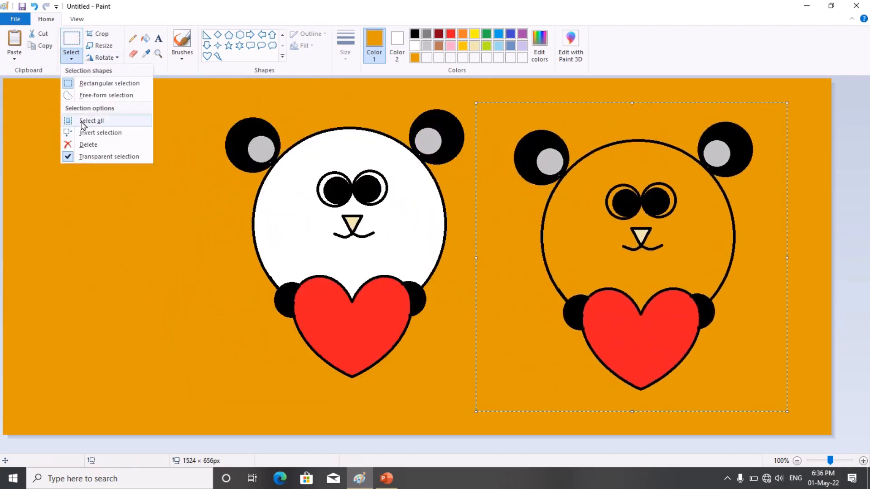
left_click(82, 153)
key("ctrl+s")
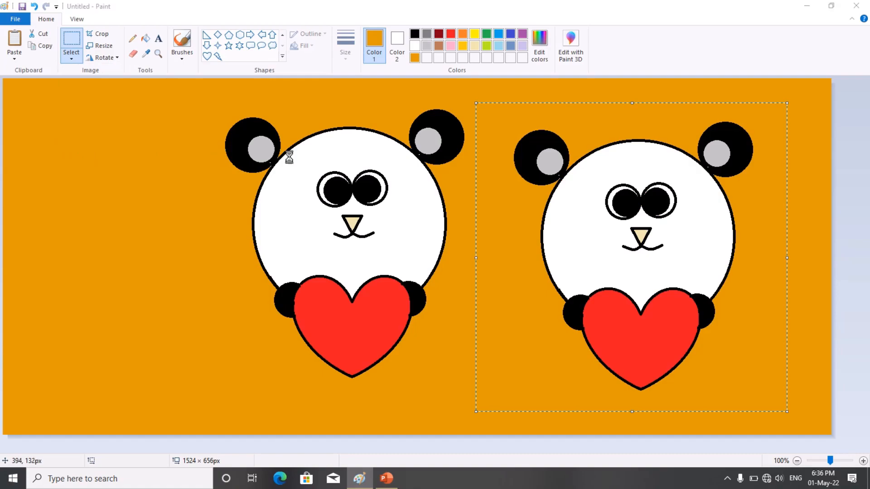